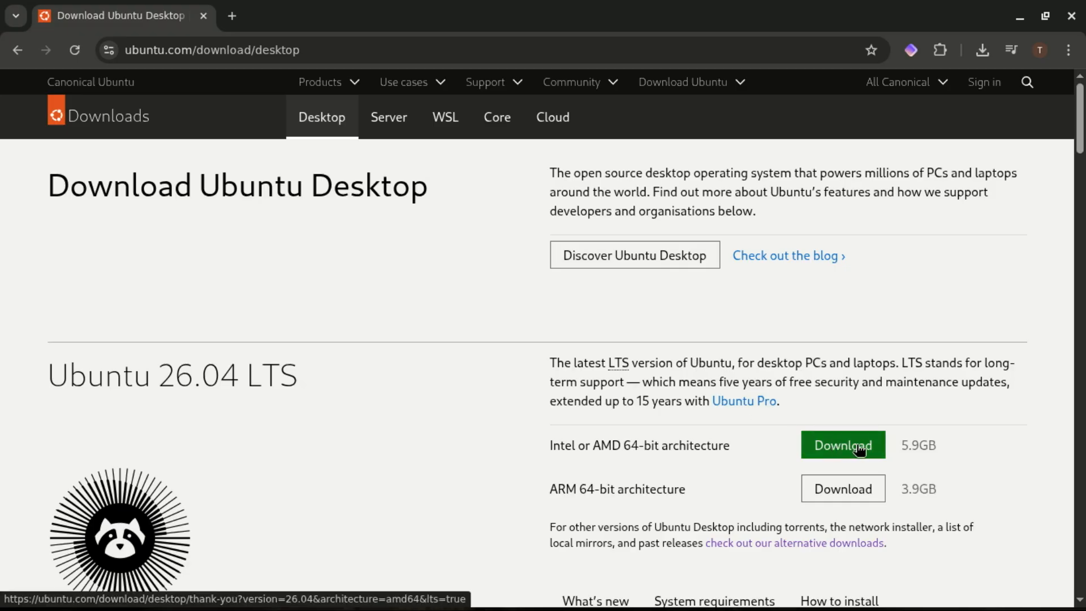
- Download the Ubuntu 26.04 LTS desktop image for 64-bit Intel/AMD from ubuntu.com
left_click(857, 447)
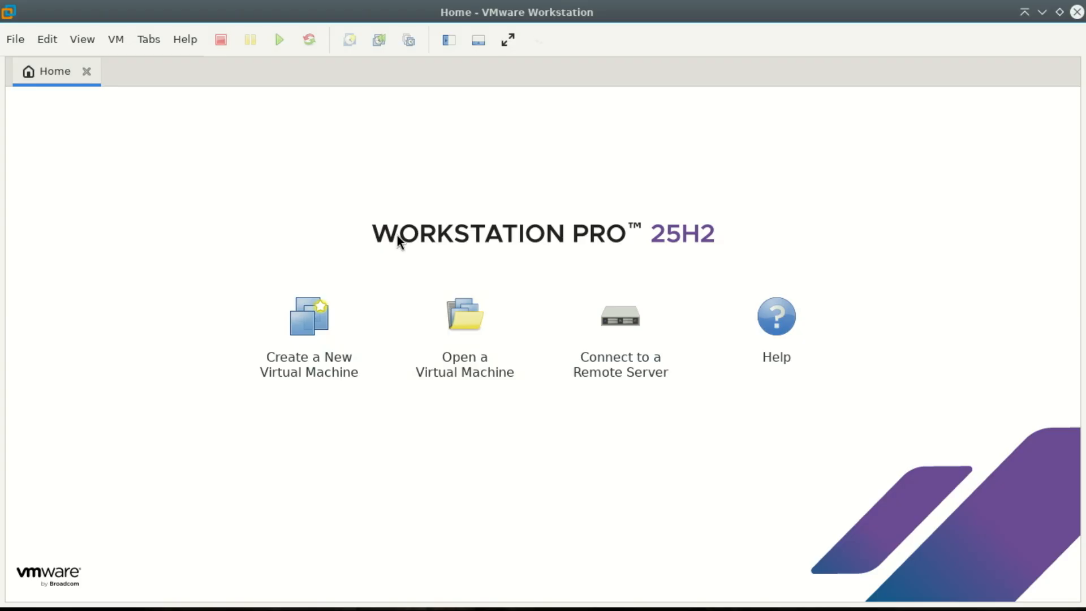
- Start a Typical new VM using ubuntu-26.04-beta-desktop-amd64.iso, detected as Ubuntu 64-bit 26.04
left_click(327, 335)
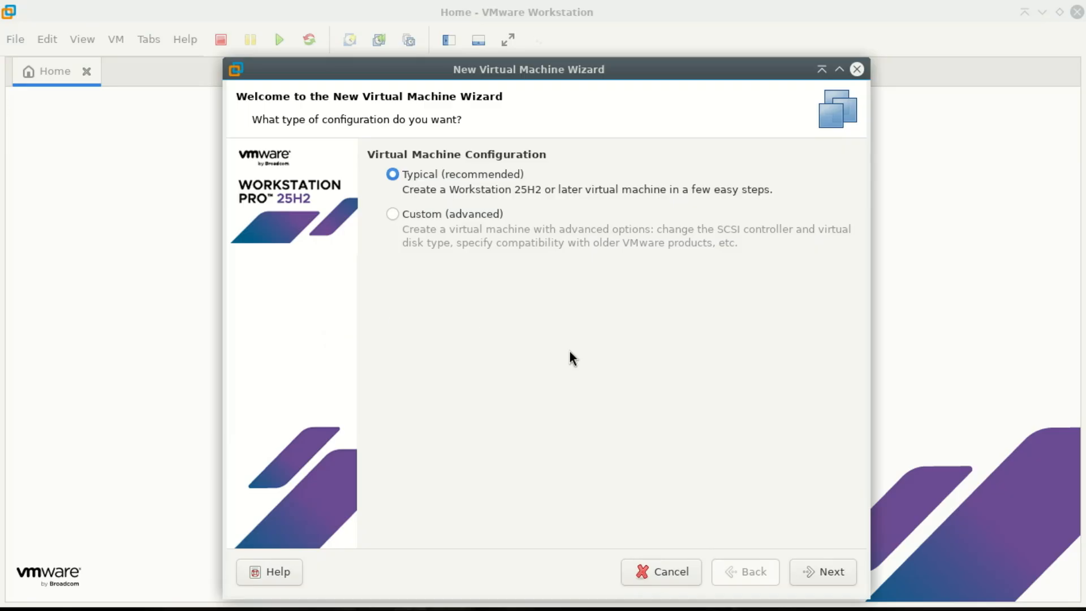
left_click(819, 568)
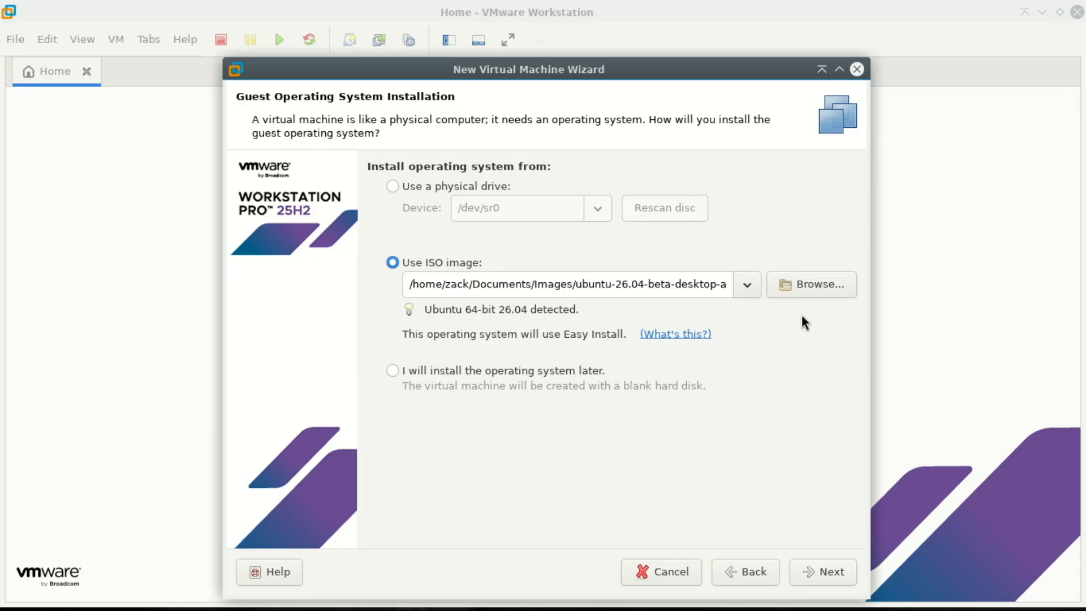
left_click(807, 287)
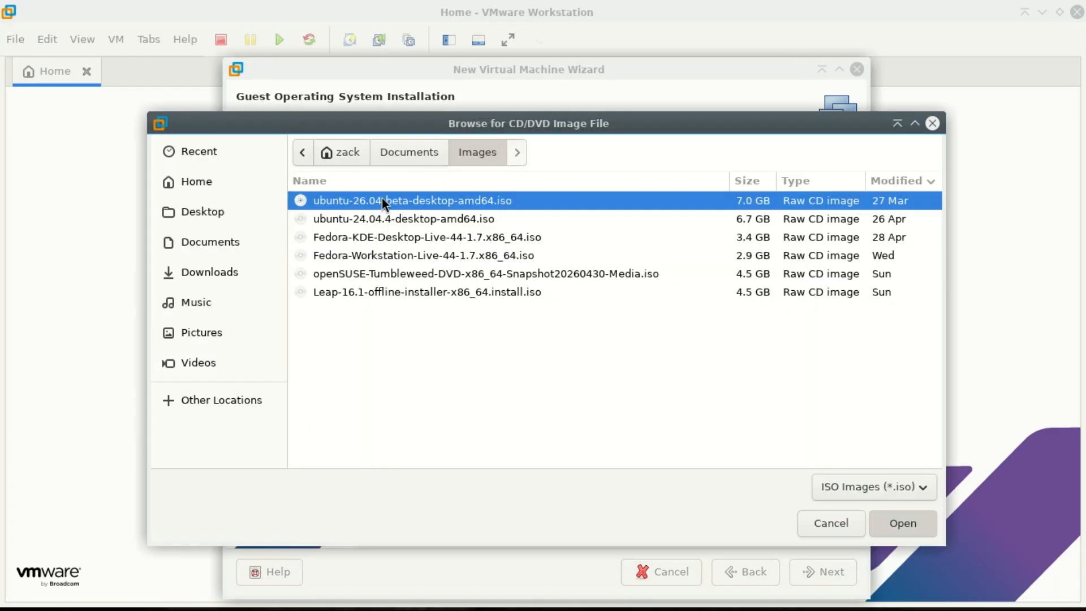
double_click(382, 200)
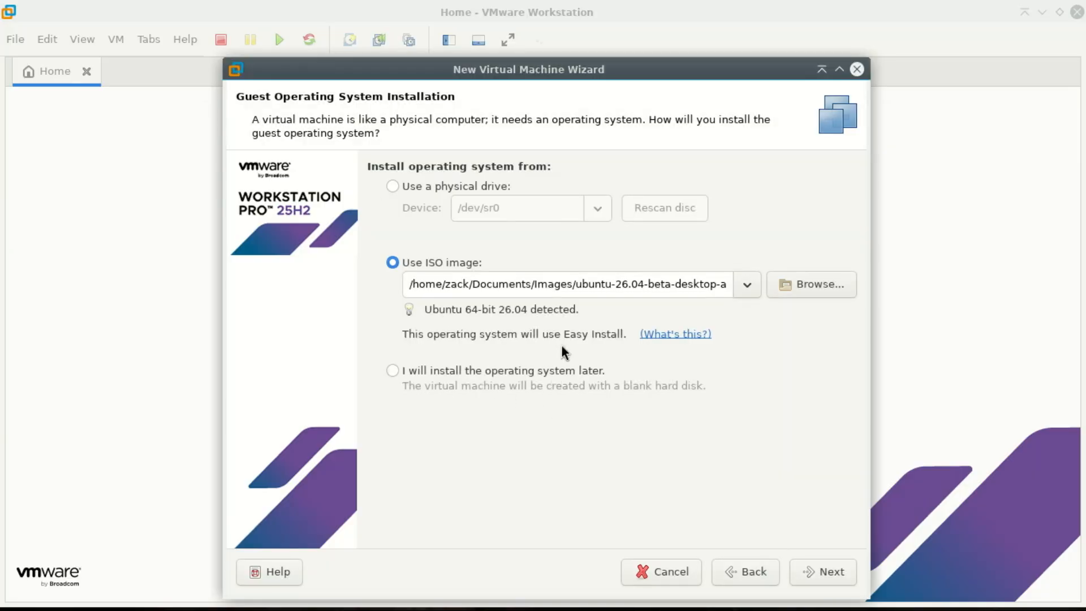
left_click_drag(587, 311, 408, 311)
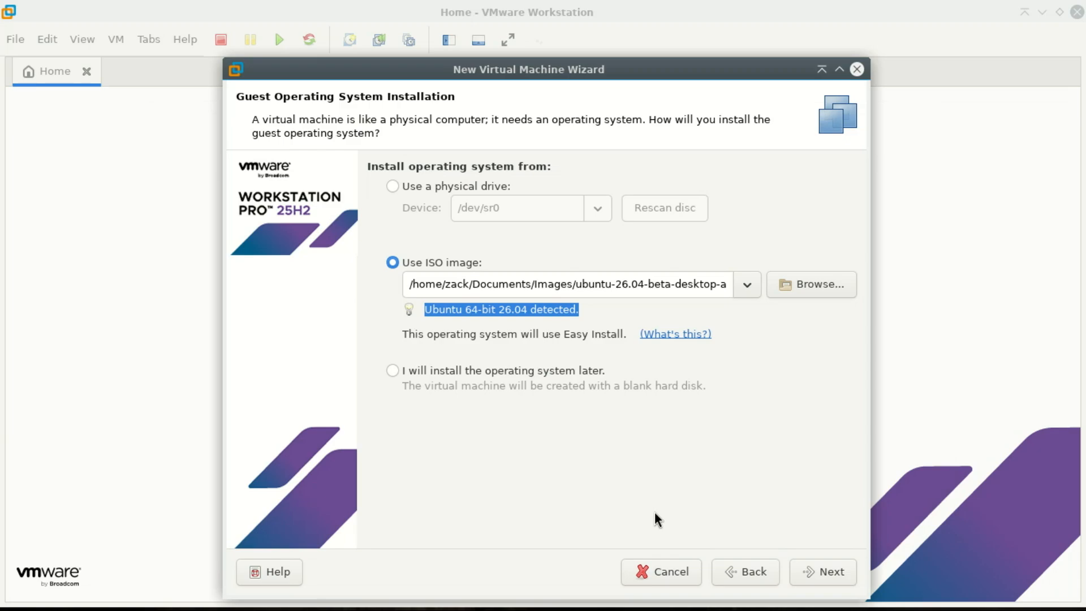
- Enter and confirm the Linux account password for Easy Install
left_click(823, 568)
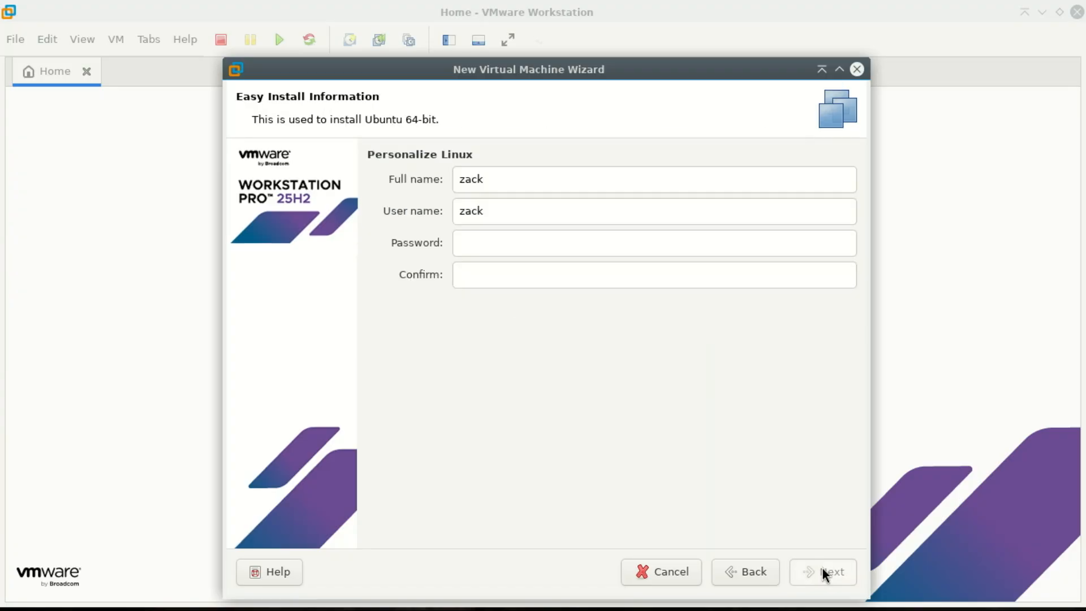
left_click(521, 247)
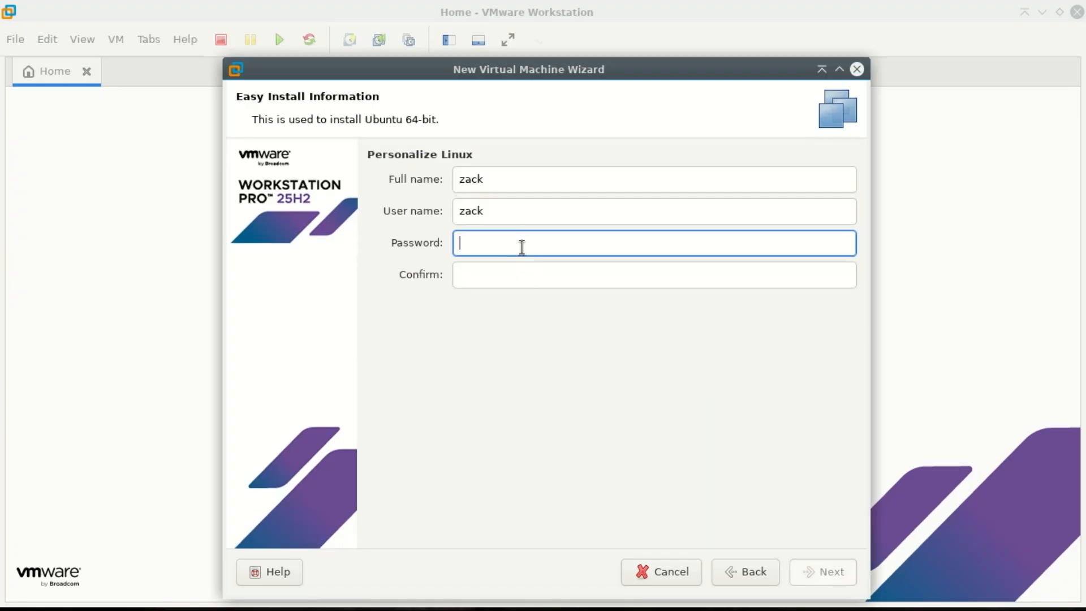
left_click(575, 279)
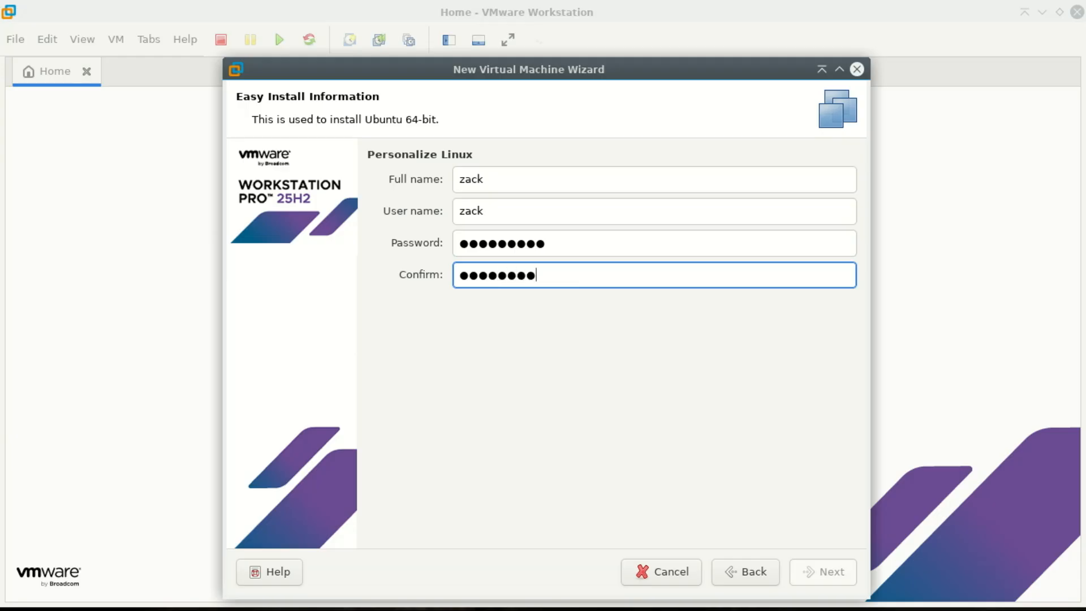
- Rename the virtual machine to 'Ubuntu-26 64-bit'
left_click(830, 569)
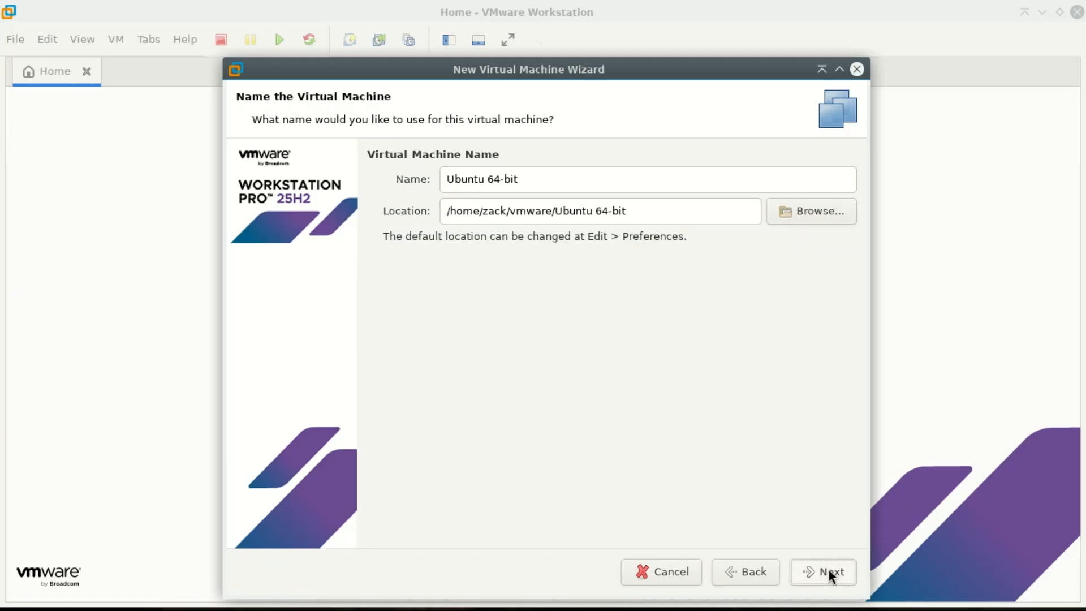
left_click(484, 179)
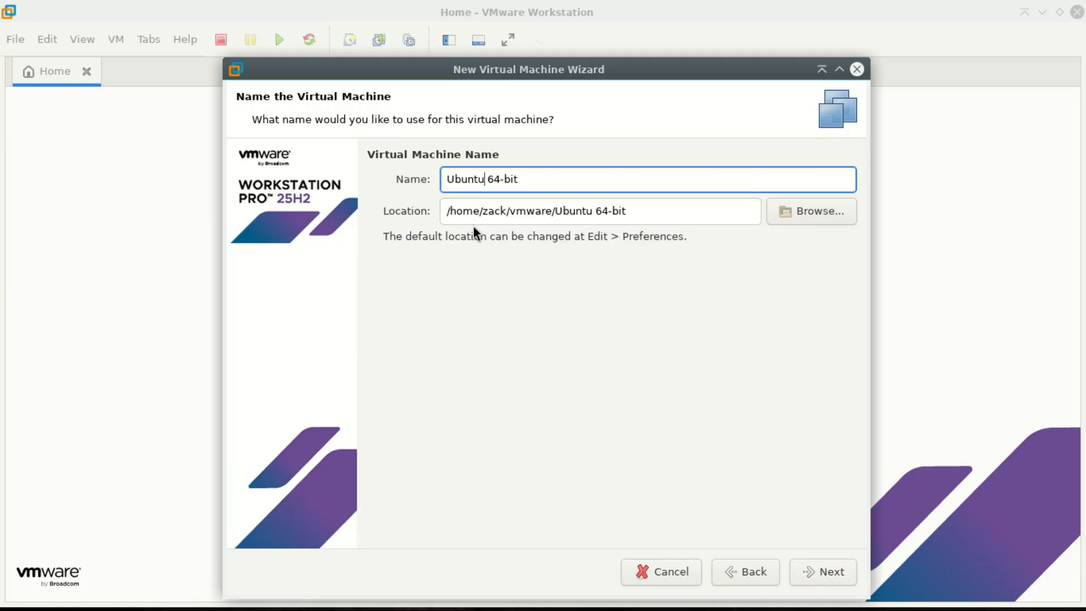
type("-26")
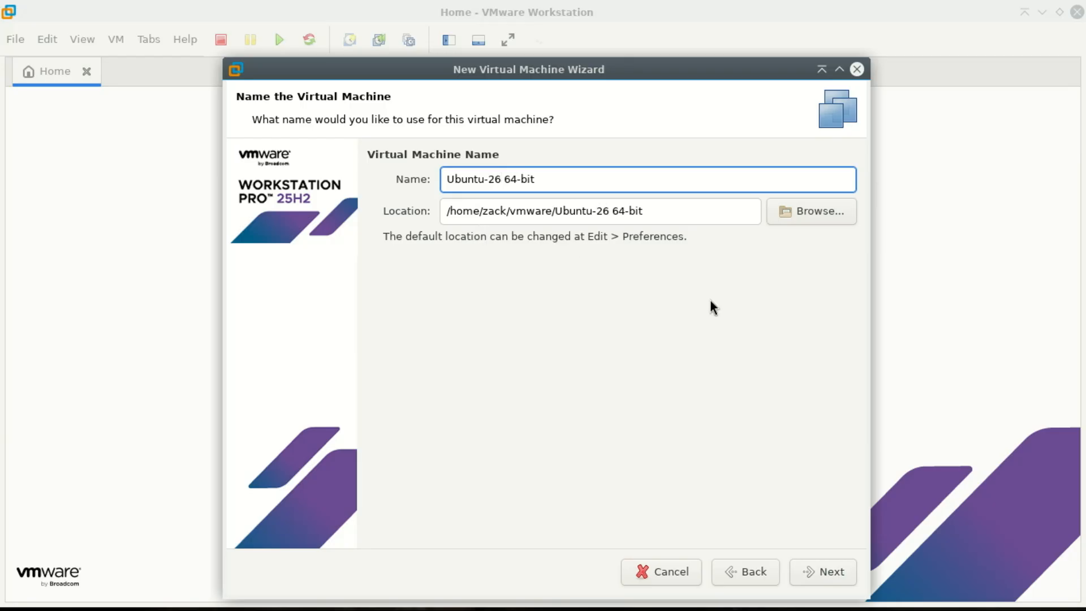
left_click(839, 574)
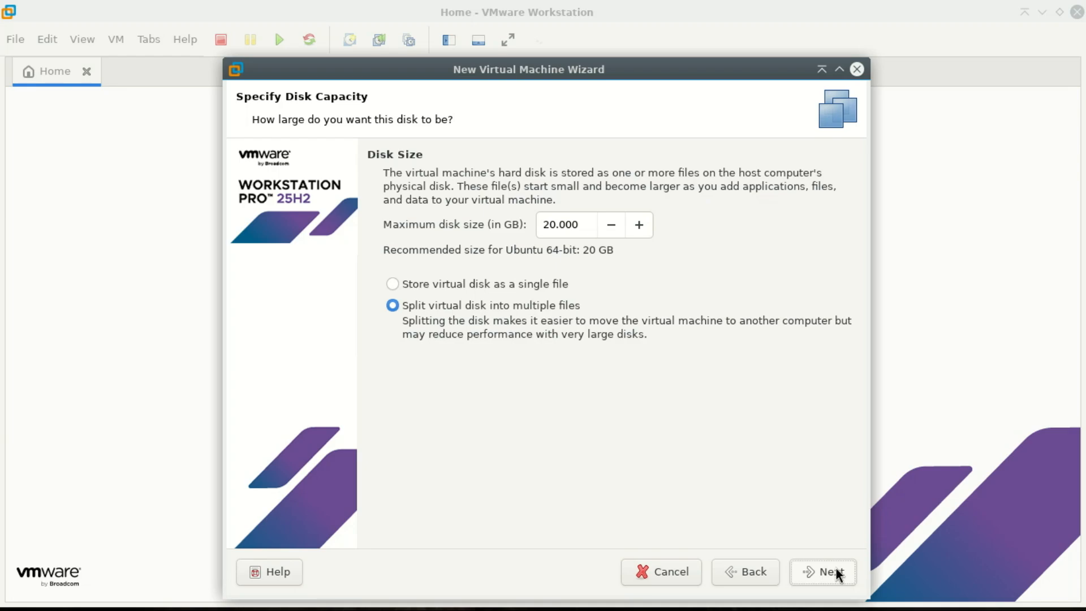
- Raise the maximum disk size to 50 GB and move on to the Ready to Create summary
left_click_drag(634, 228, 635, 226)
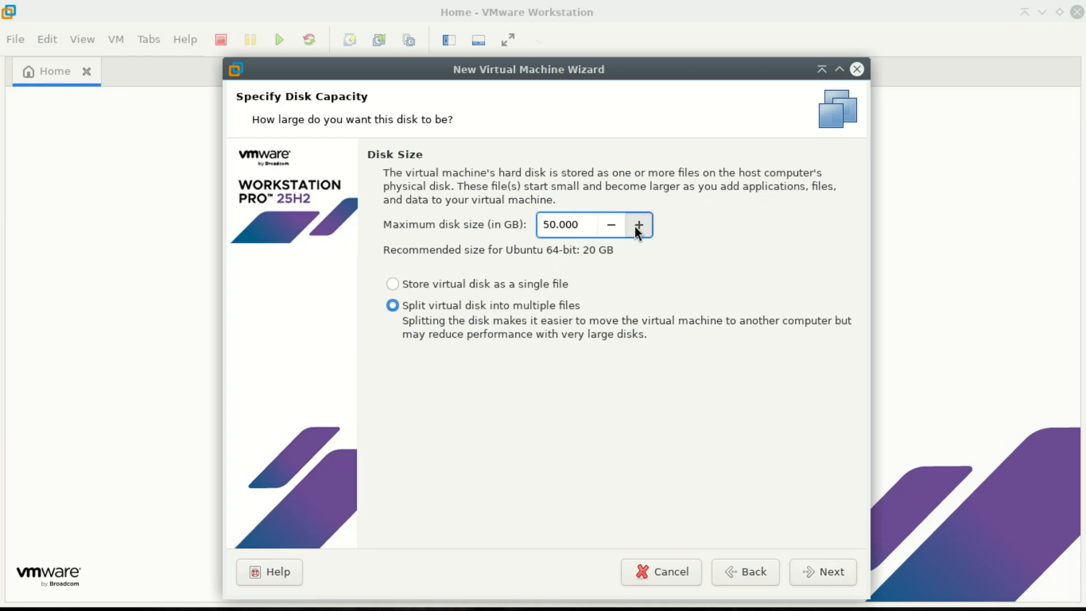
left_click(821, 575)
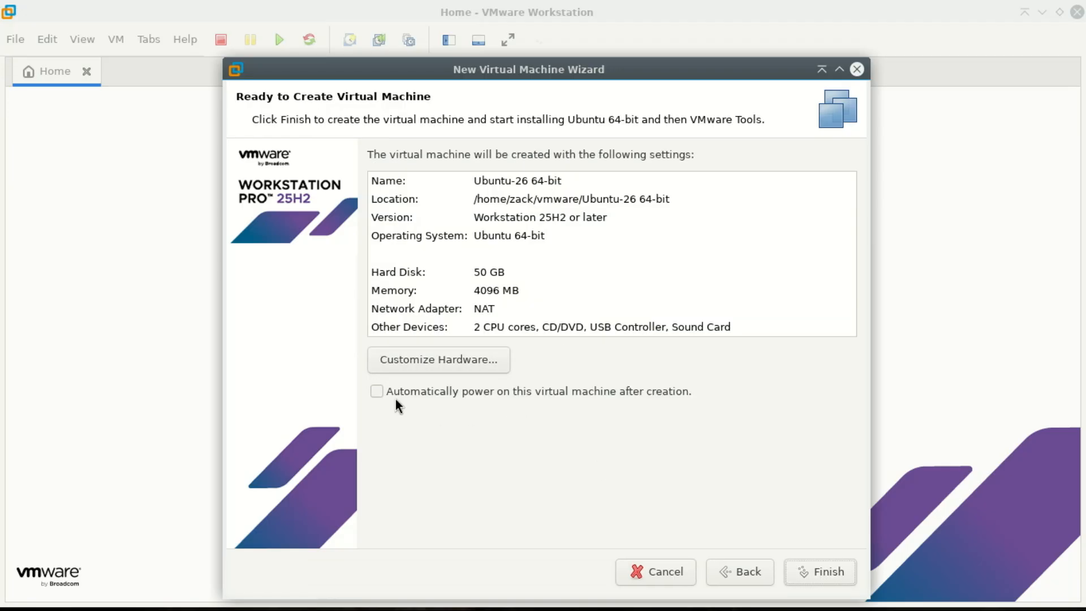
- Raise the VM's memory to 6208 MB and set 2 cores per processor, for 4 cores total
left_click(441, 359)
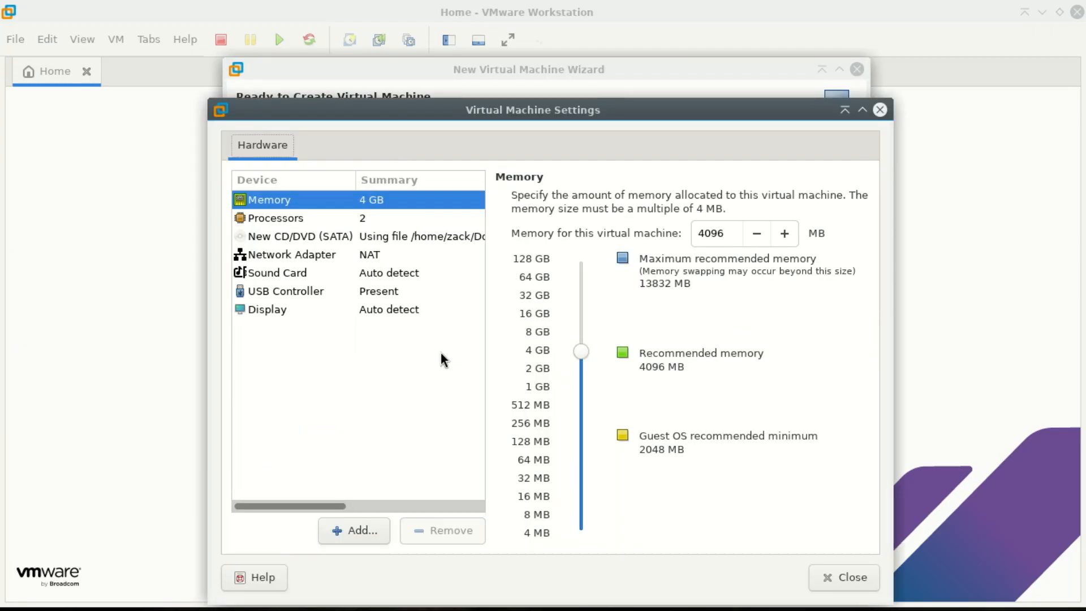
left_click_drag(402, 110, 378, 37)
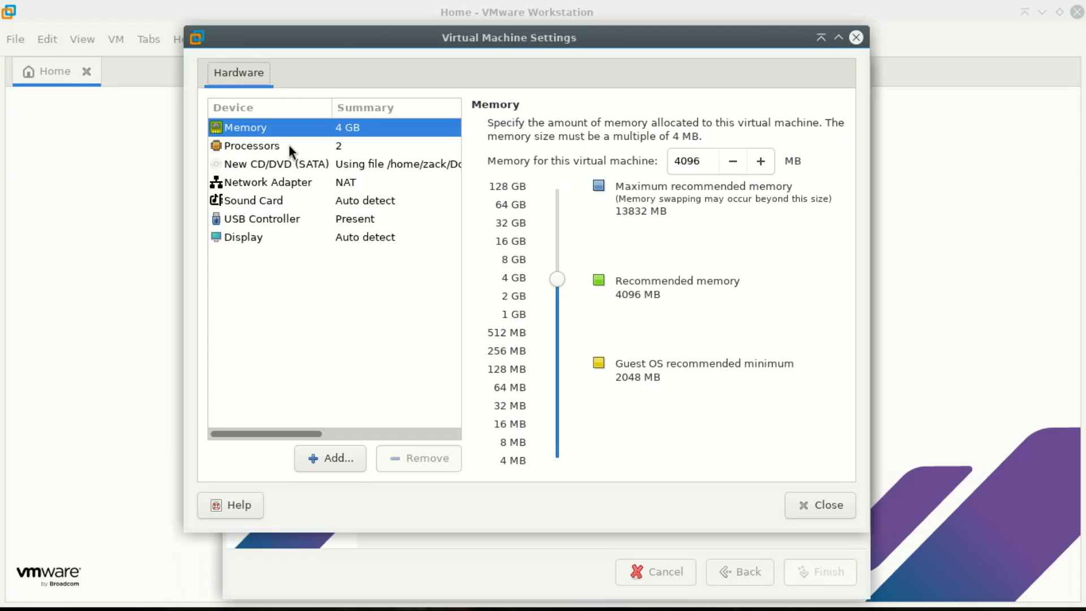
left_click_drag(558, 282, 557, 269)
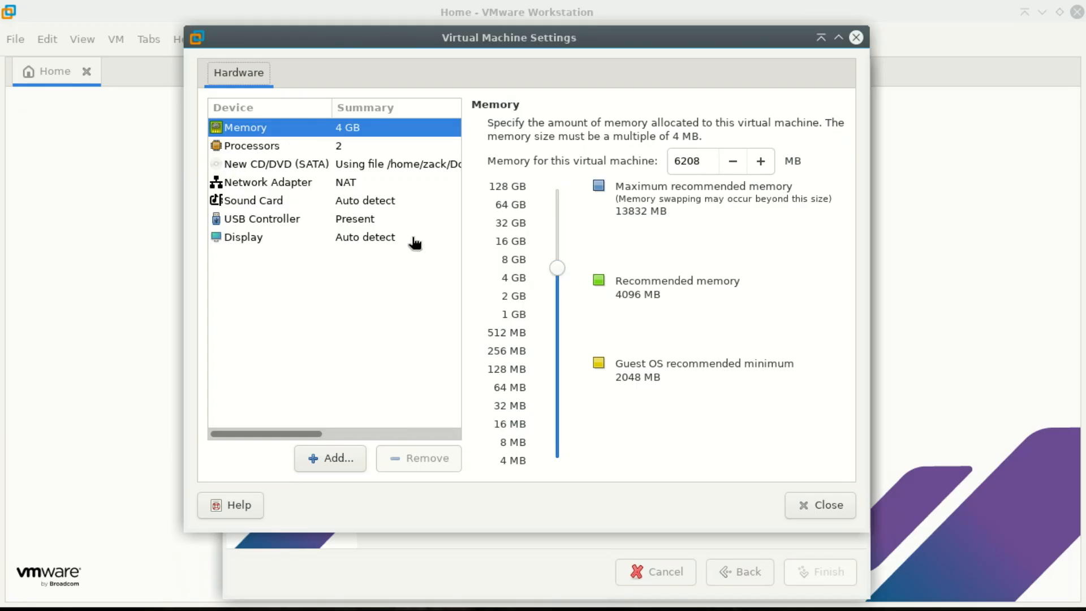
left_click(316, 147)
left_click(807, 168)
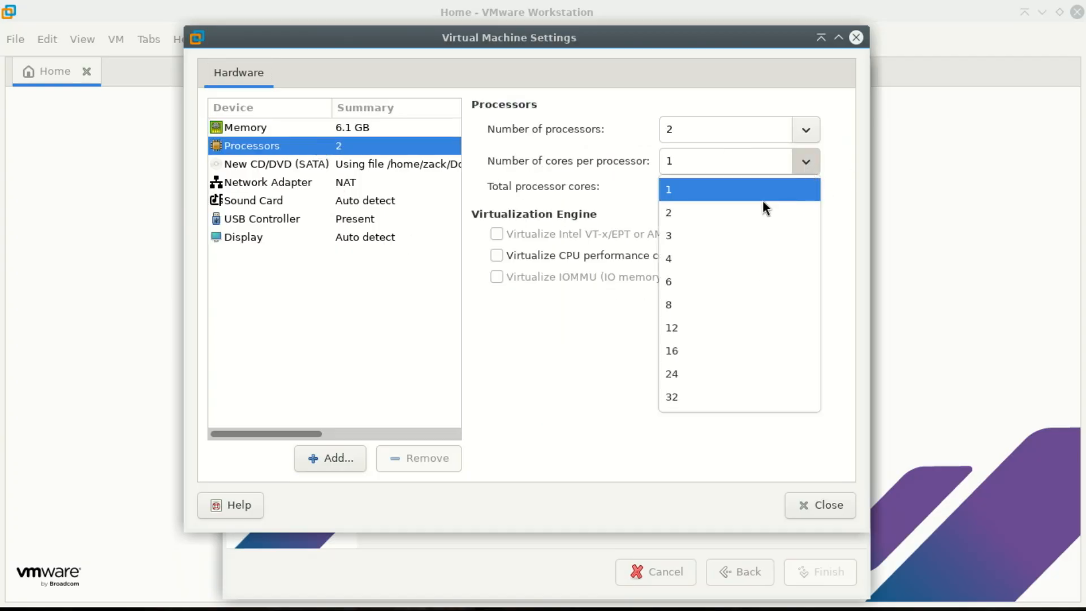
left_click(753, 217)
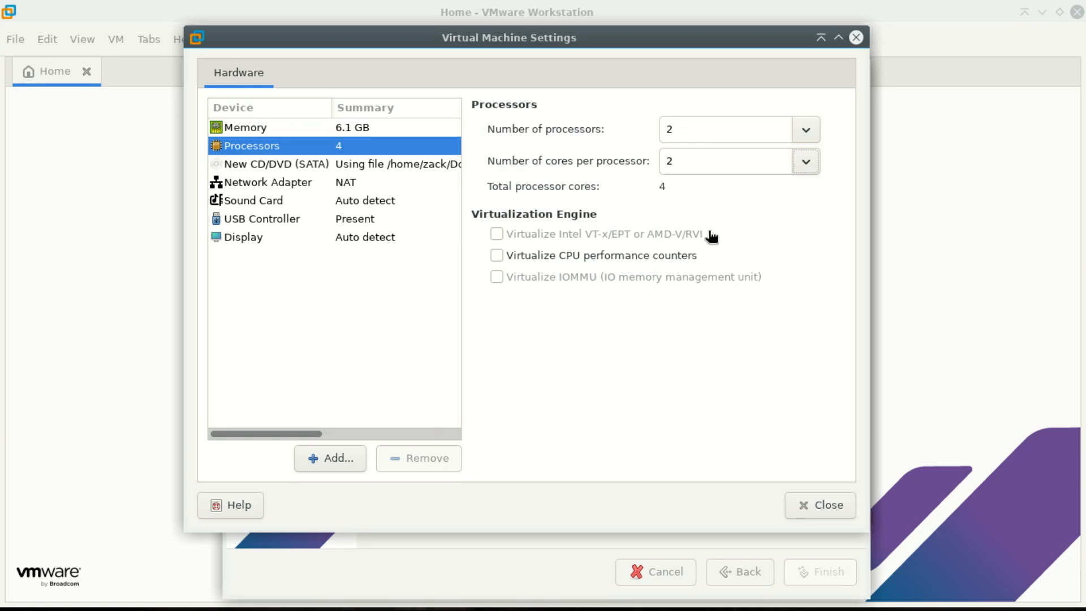
- Leave the network adapter on NAT and close the hardware settings
left_click(348, 186)
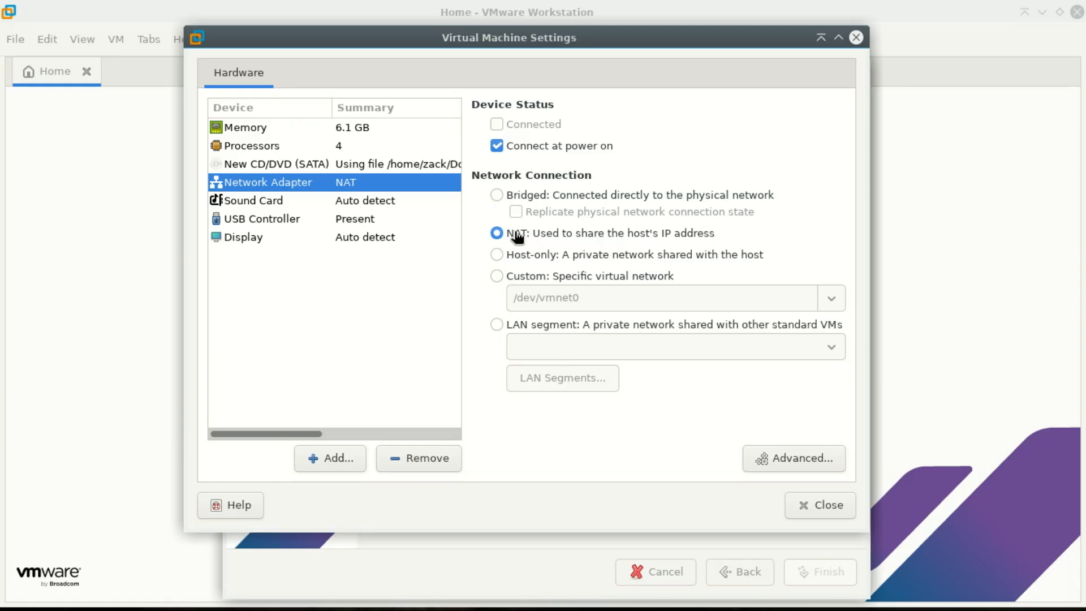
left_click(498, 195)
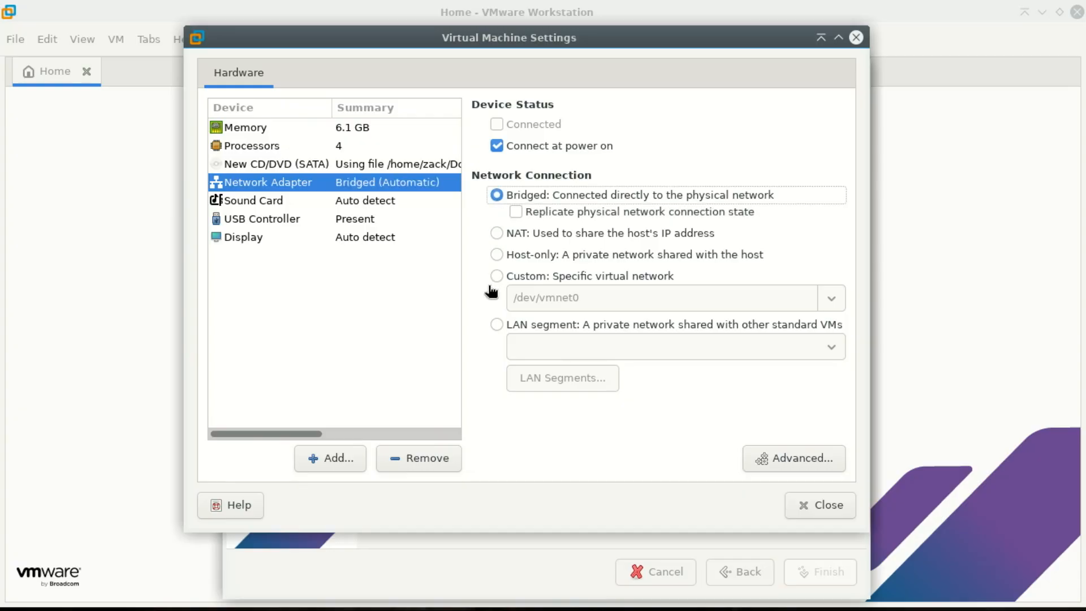
left_click(498, 234)
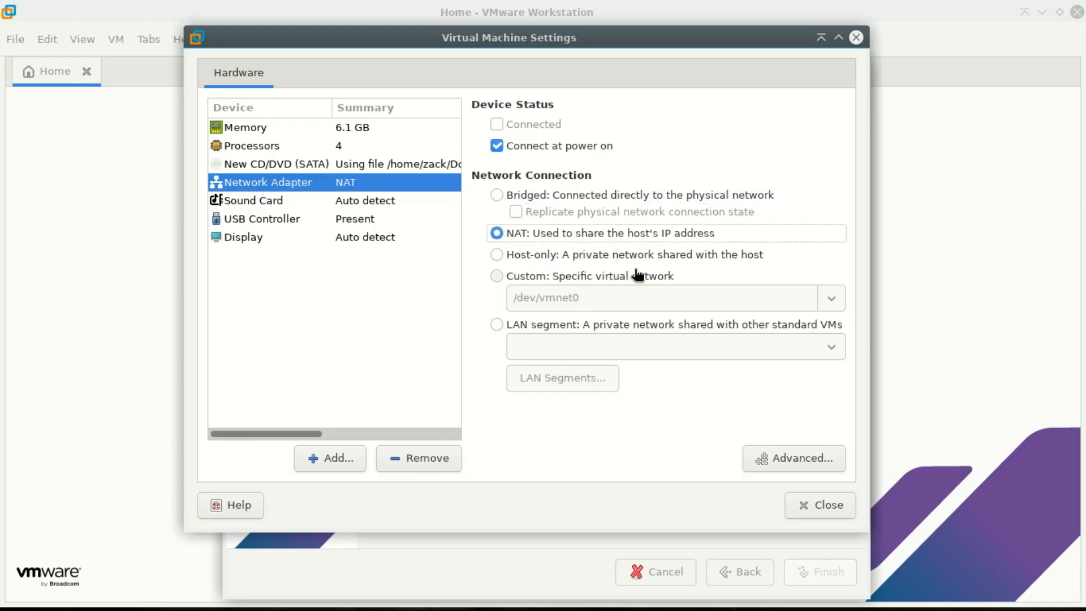
left_click(355, 243)
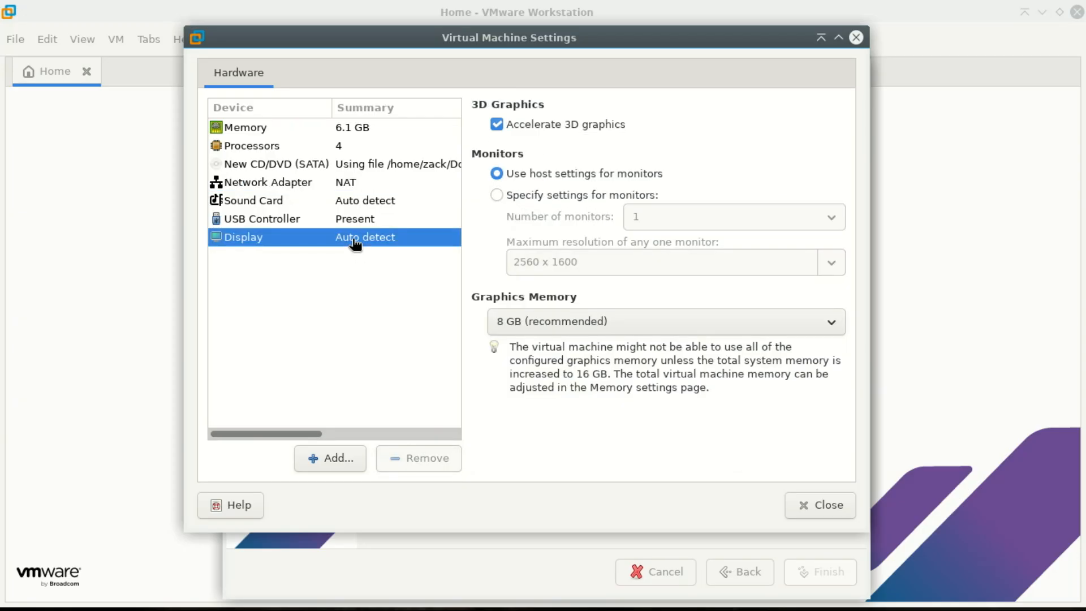
left_click(836, 505)
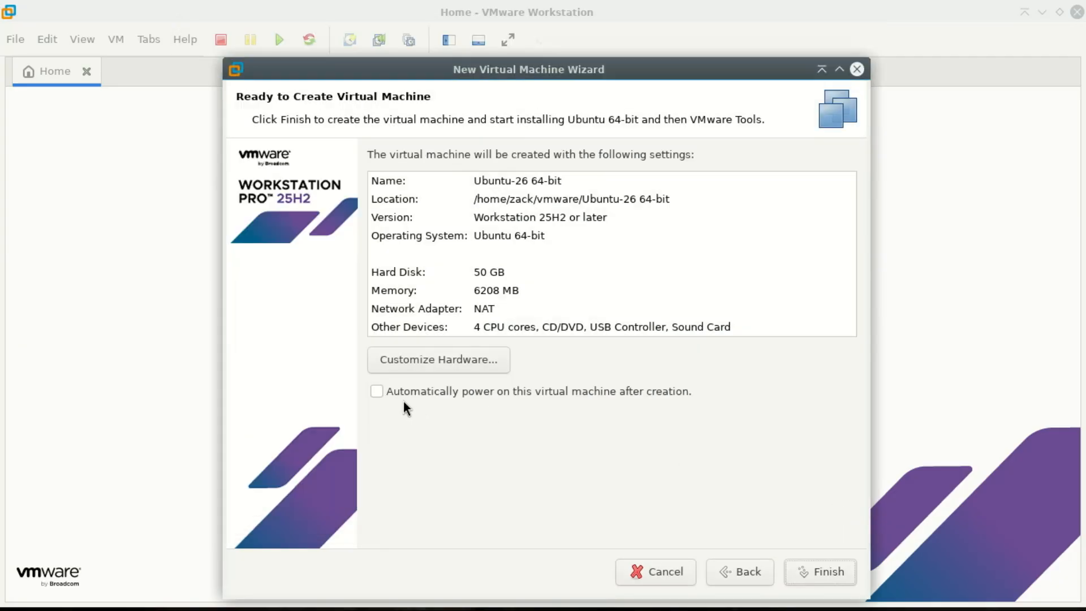
- Create the Ubuntu-26 64-bit VM and open its virtual machine settings
left_click(827, 572)
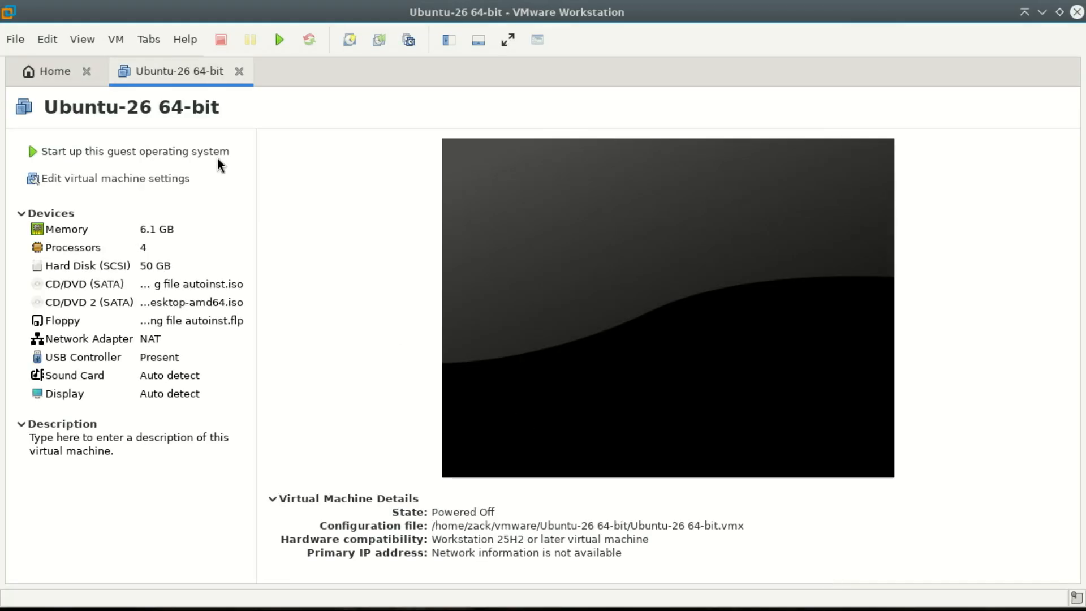
left_click(116, 40)
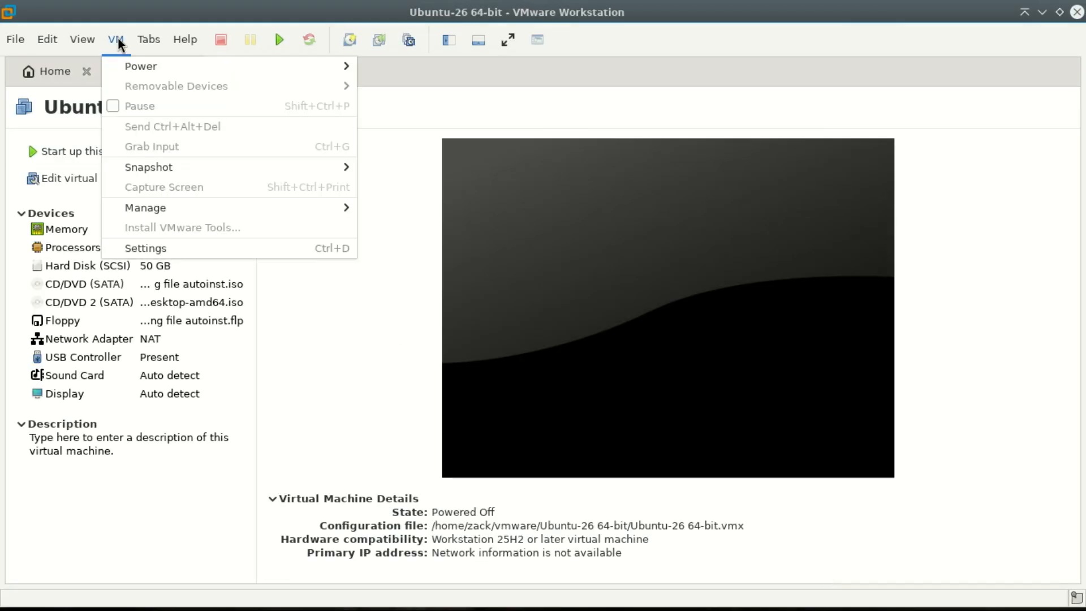
left_click(154, 247)
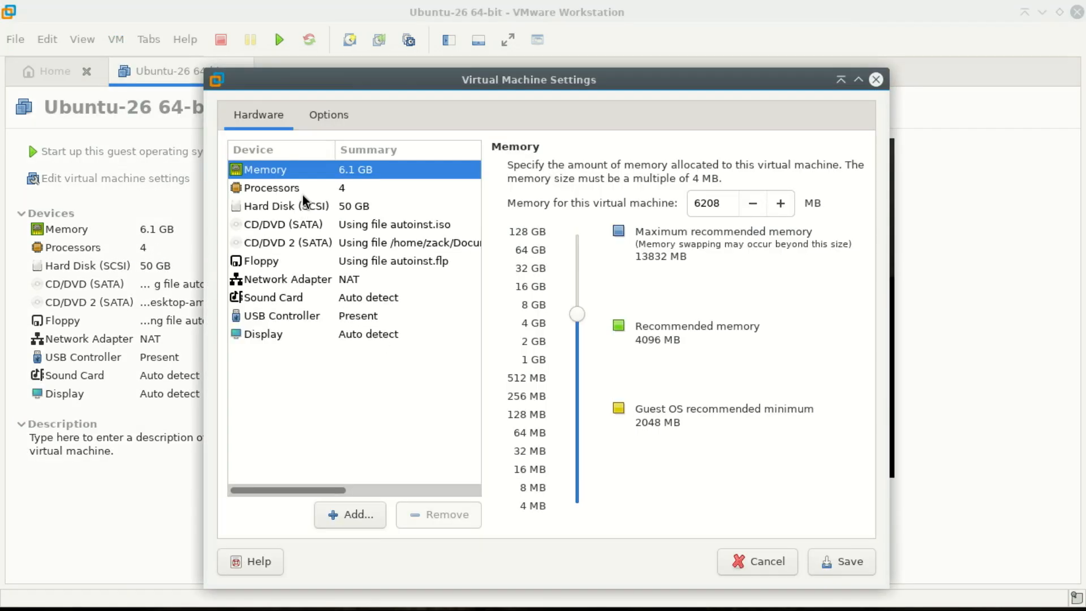
- Review the Options entries, from General through Autologin
left_click(327, 116)
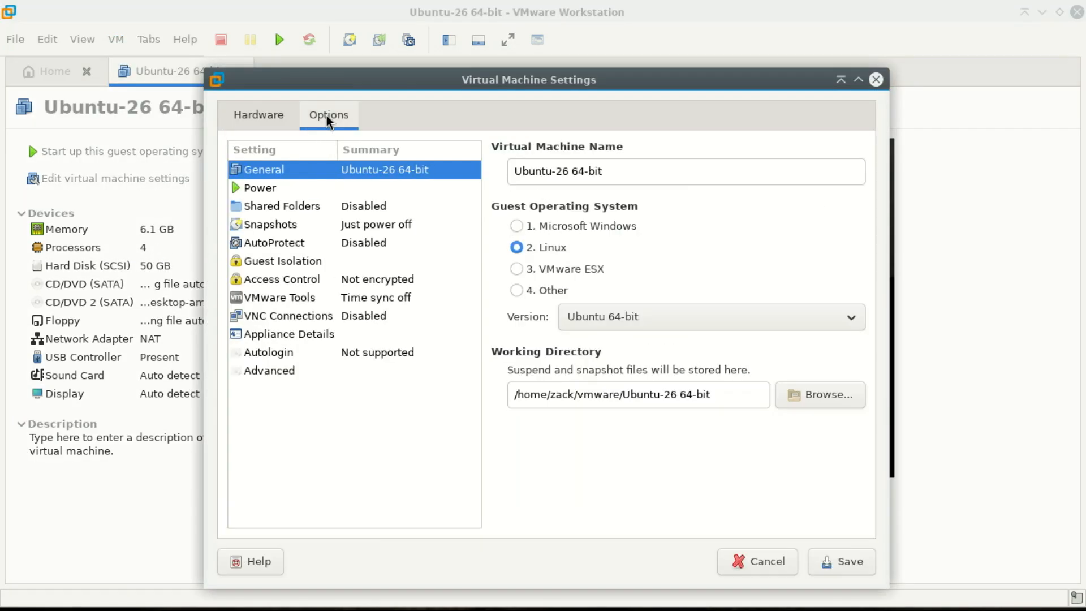
left_click(306, 188)
left_click(304, 208)
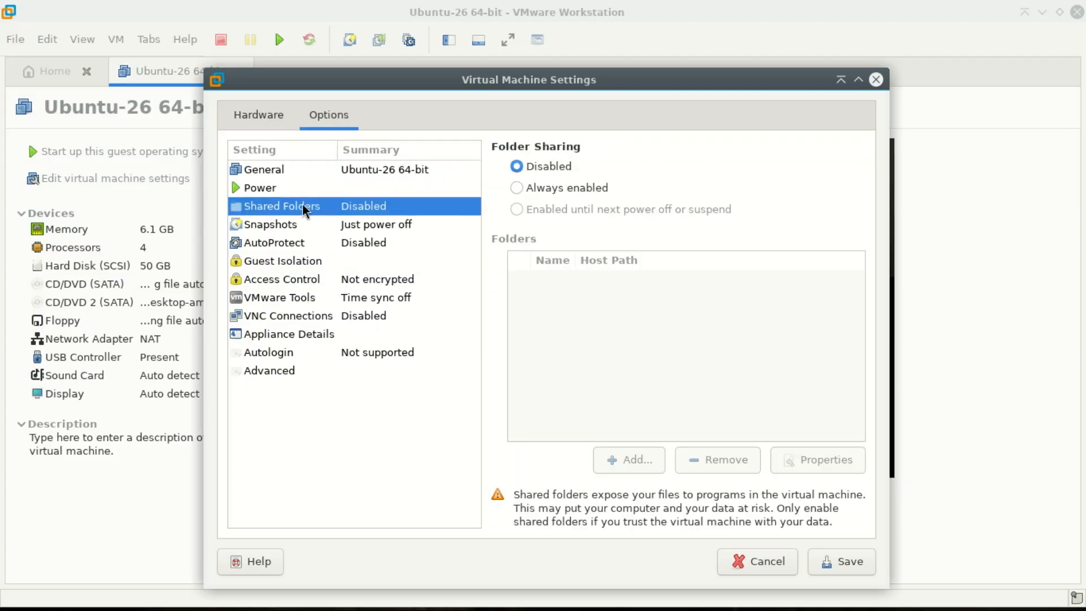
left_click(298, 223)
left_click(298, 240)
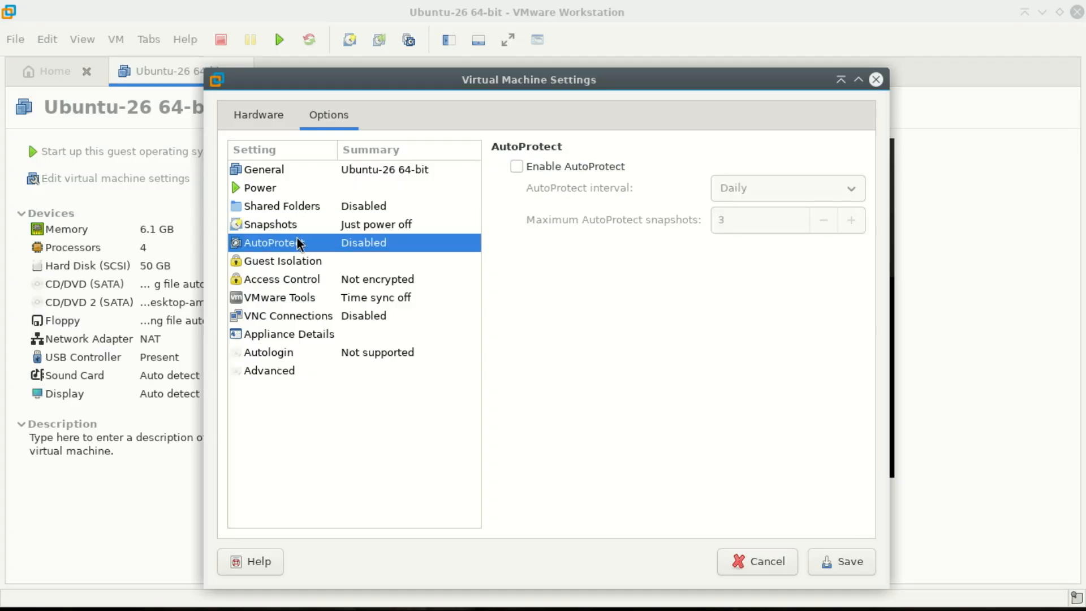
left_click(294, 261)
left_click(294, 279)
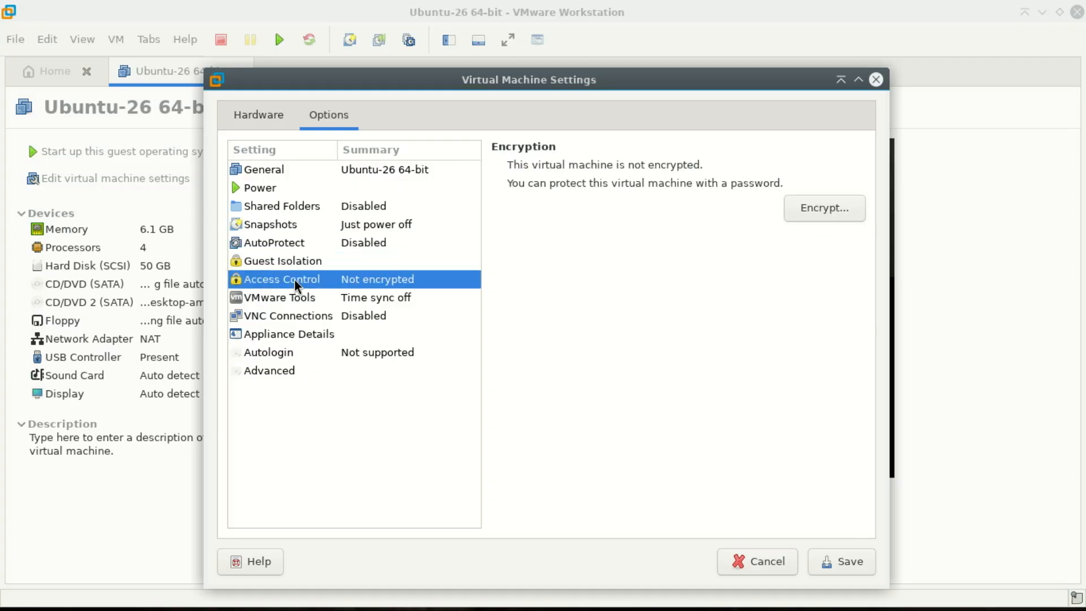
left_click(293, 297)
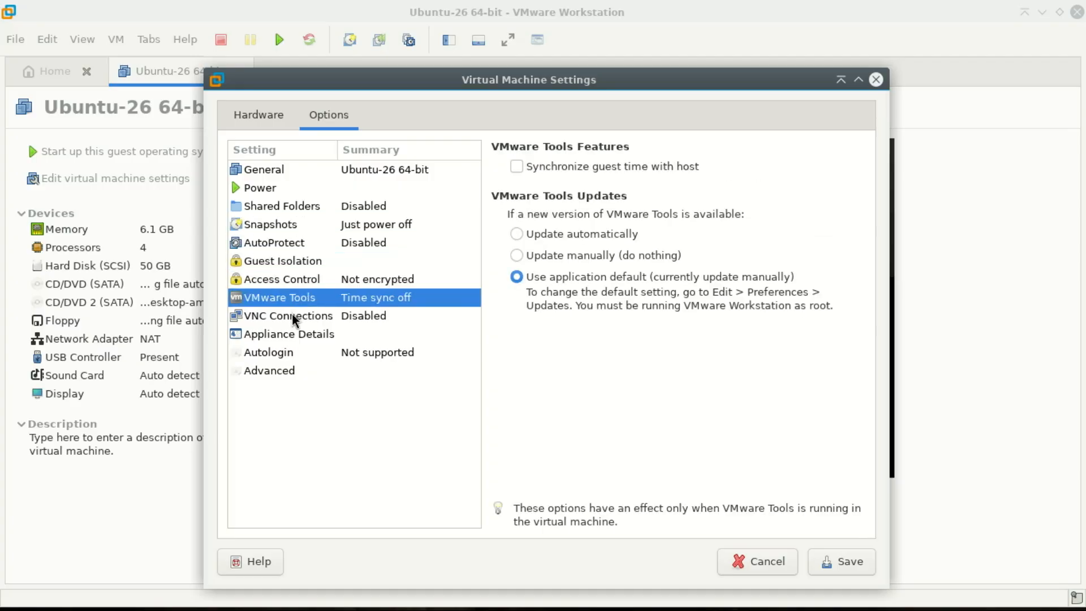
left_click(292, 315)
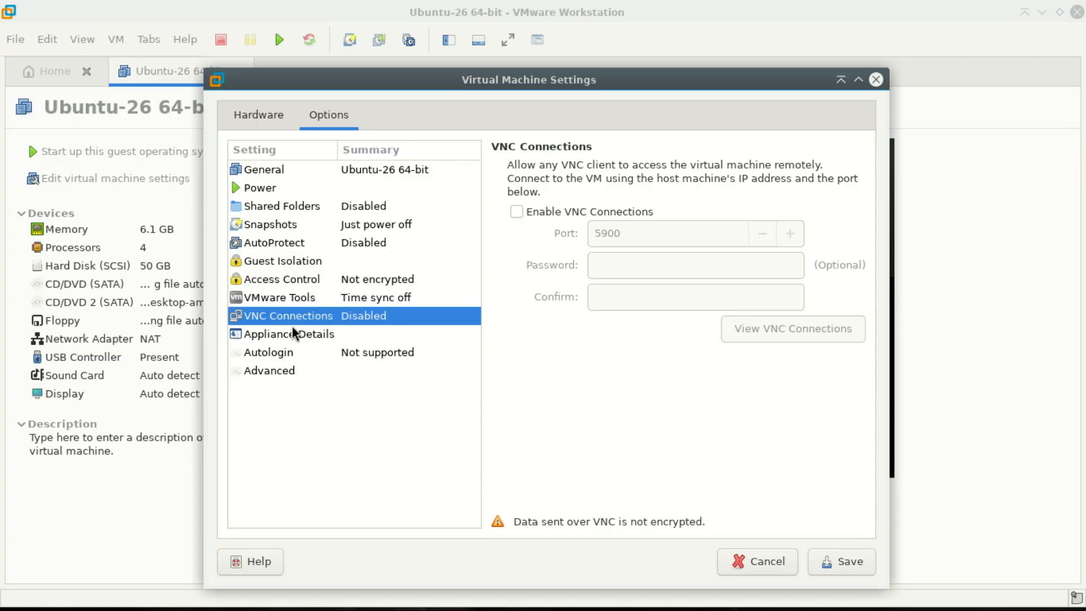
left_click(292, 333)
left_click(292, 349)
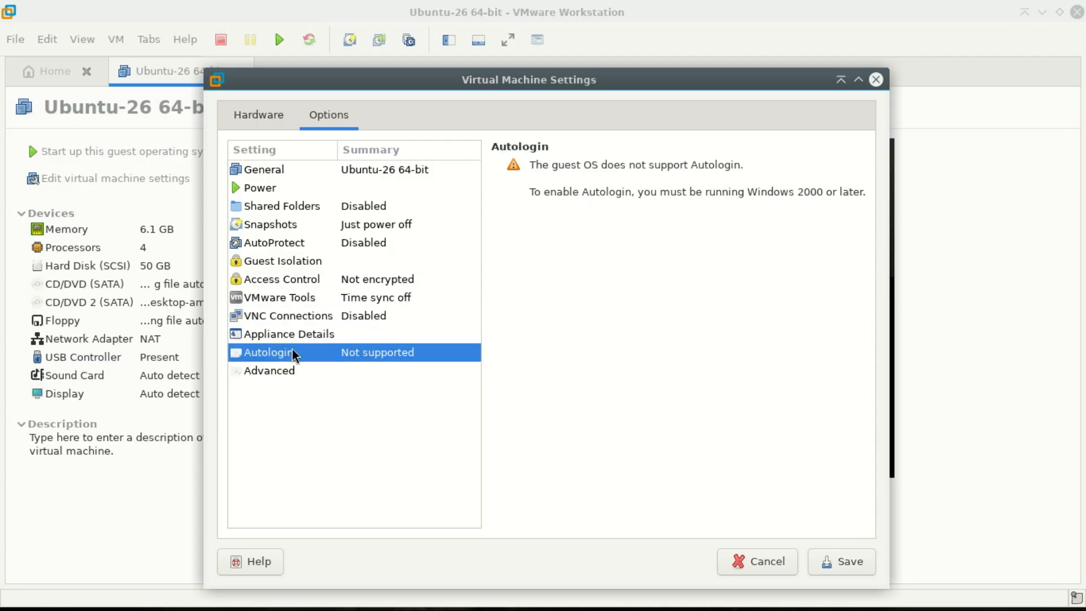
- Switch the firmware type to UEFI under Advanced and save the settings
left_click(290, 377)
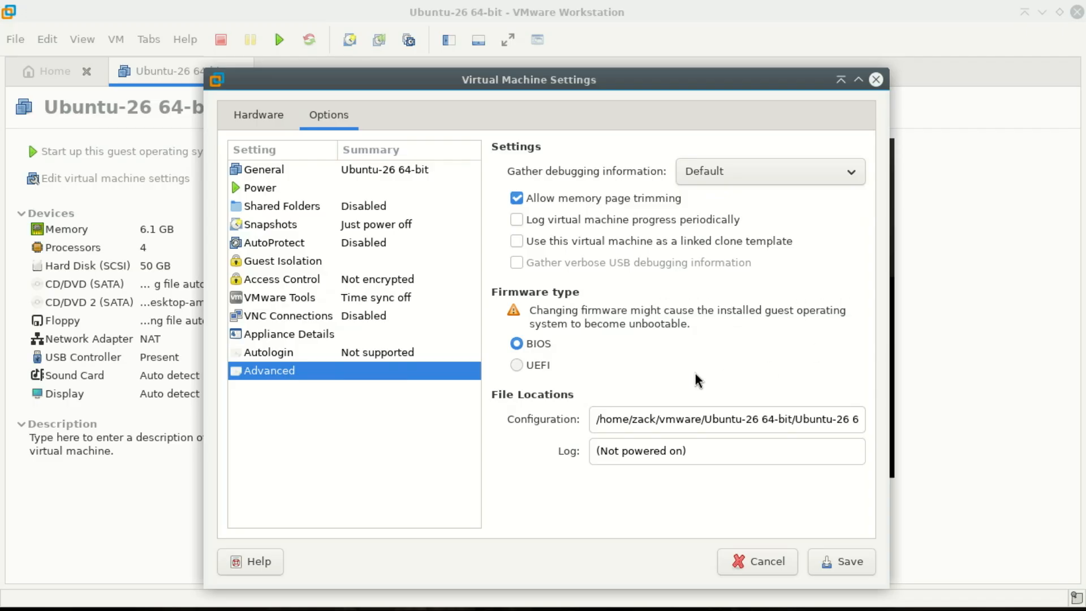
left_click(519, 366)
left_click(847, 567)
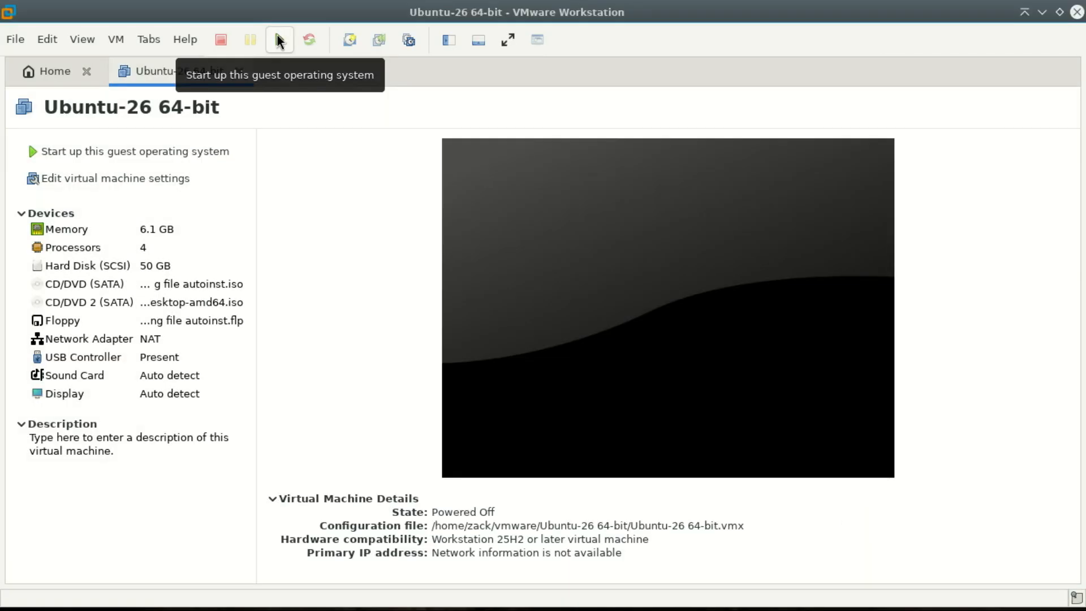
- Power on the VM in full screen and boot the Try or Install Ubuntu entry
left_click(279, 40)
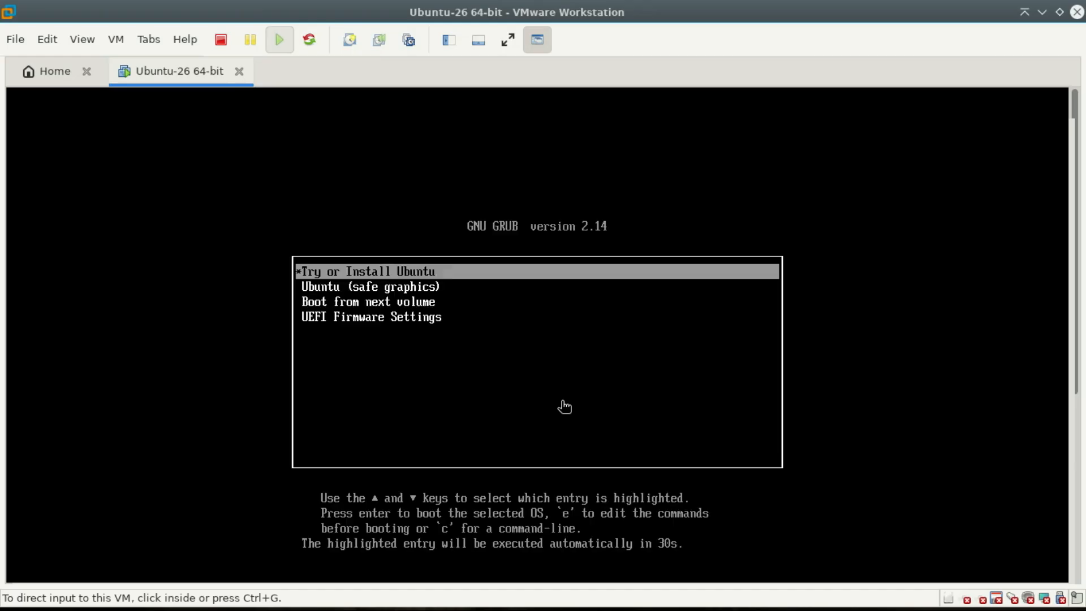
left_click(82, 39)
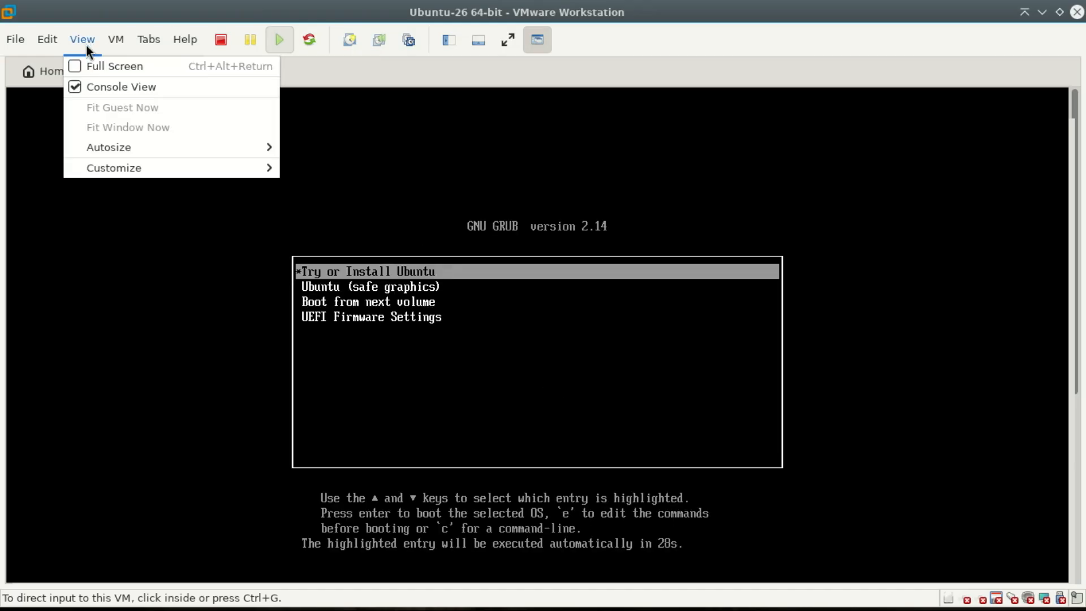
left_click(102, 66)
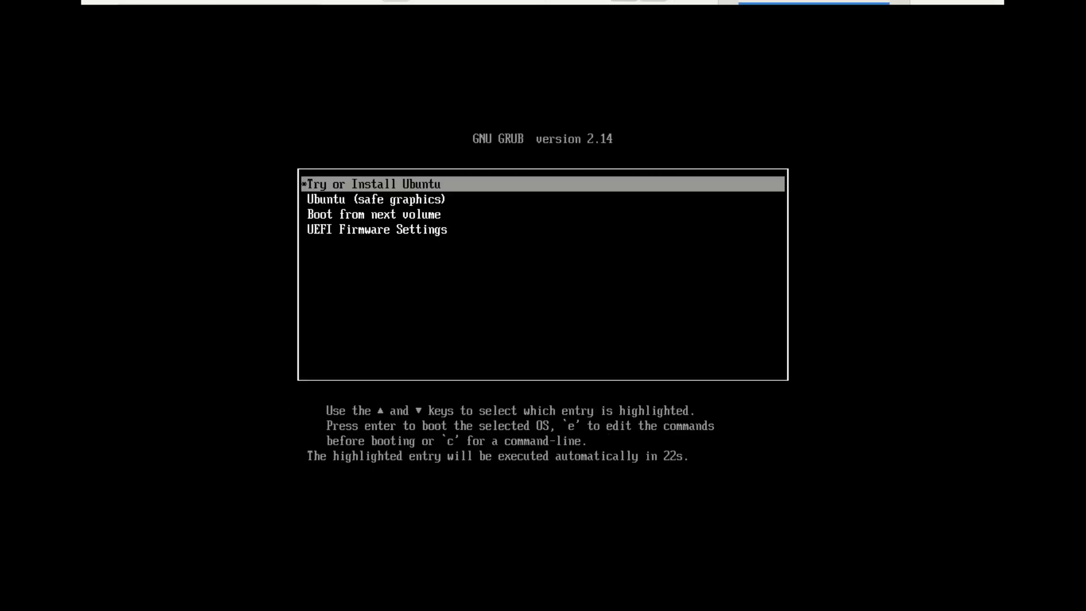
key("Return")
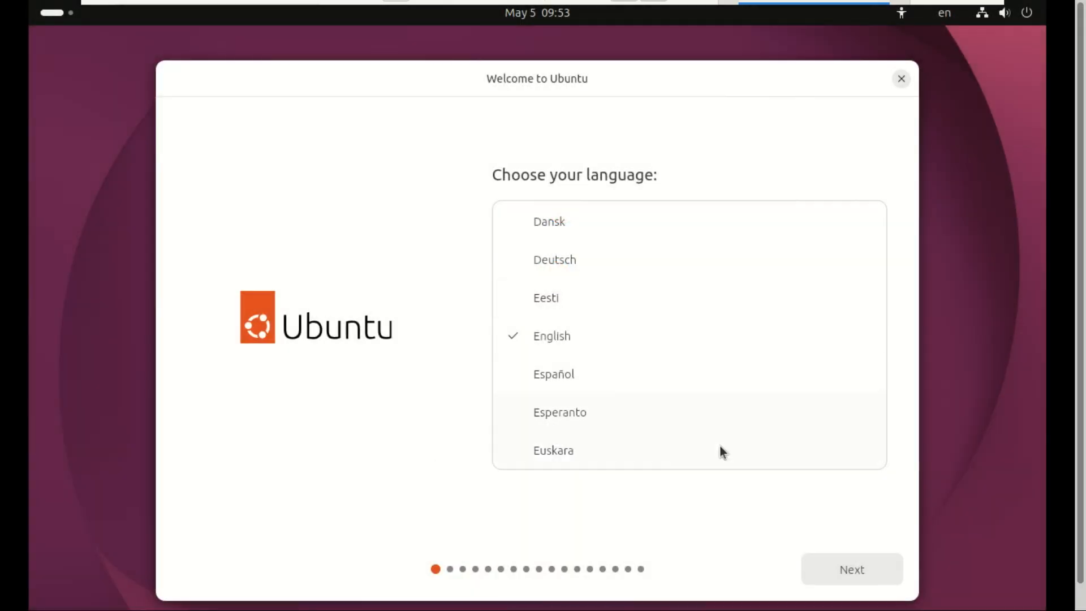
- Keep English, English (US) keyboard and wired connection, then update the installer and close it
left_click(852, 570)
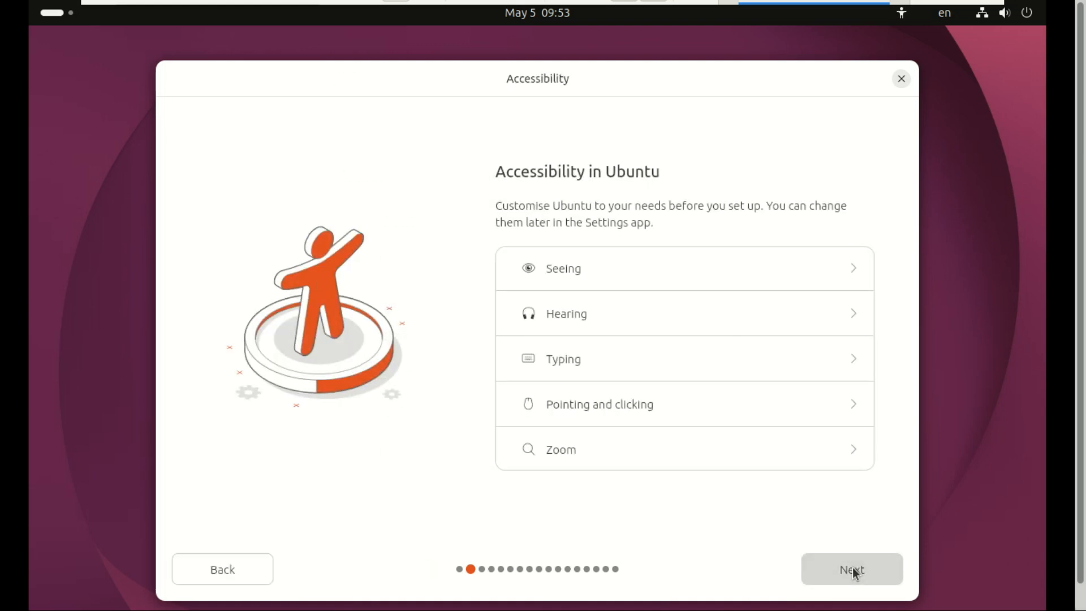
left_click(856, 573)
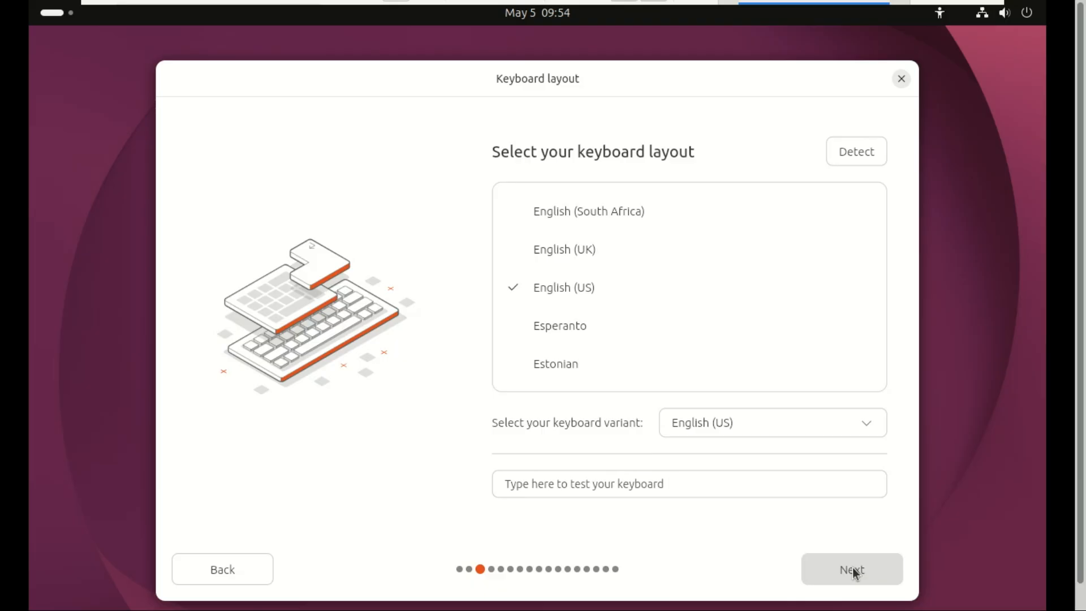
left_click(854, 573)
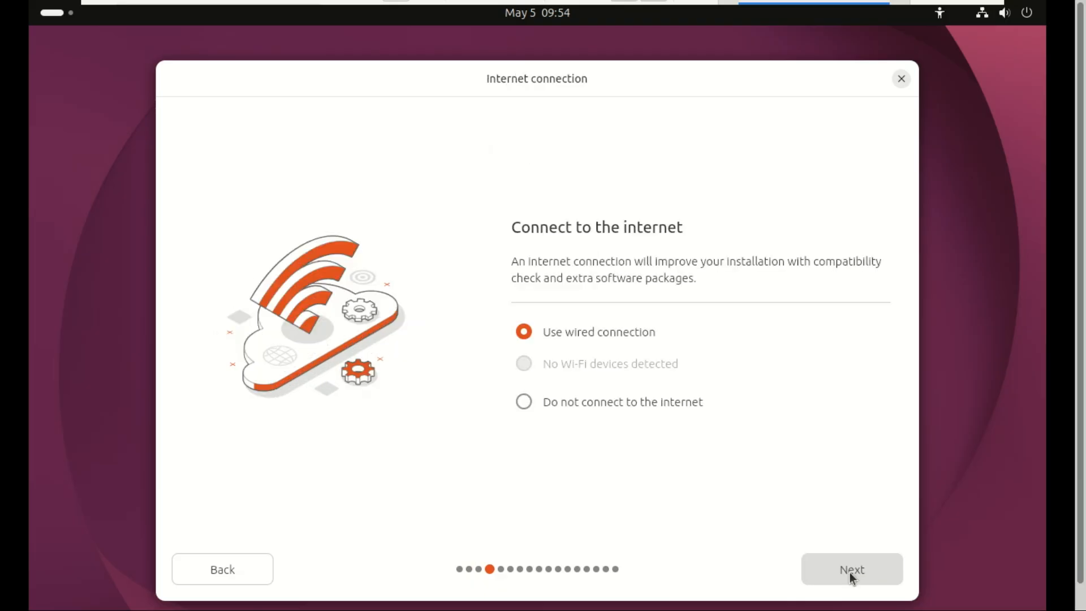
left_click(850, 573)
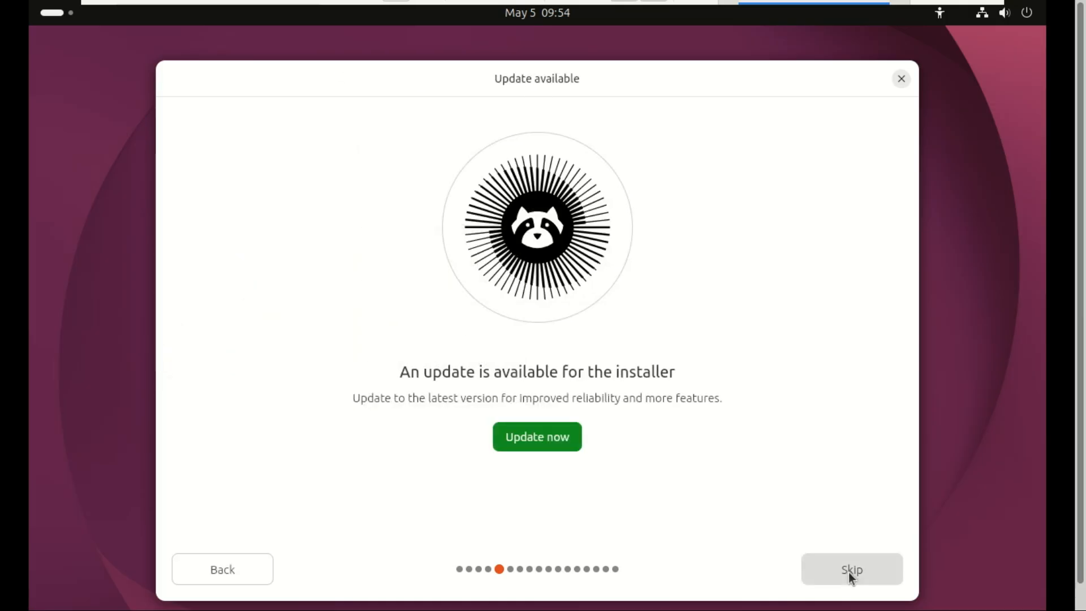
left_click(542, 439)
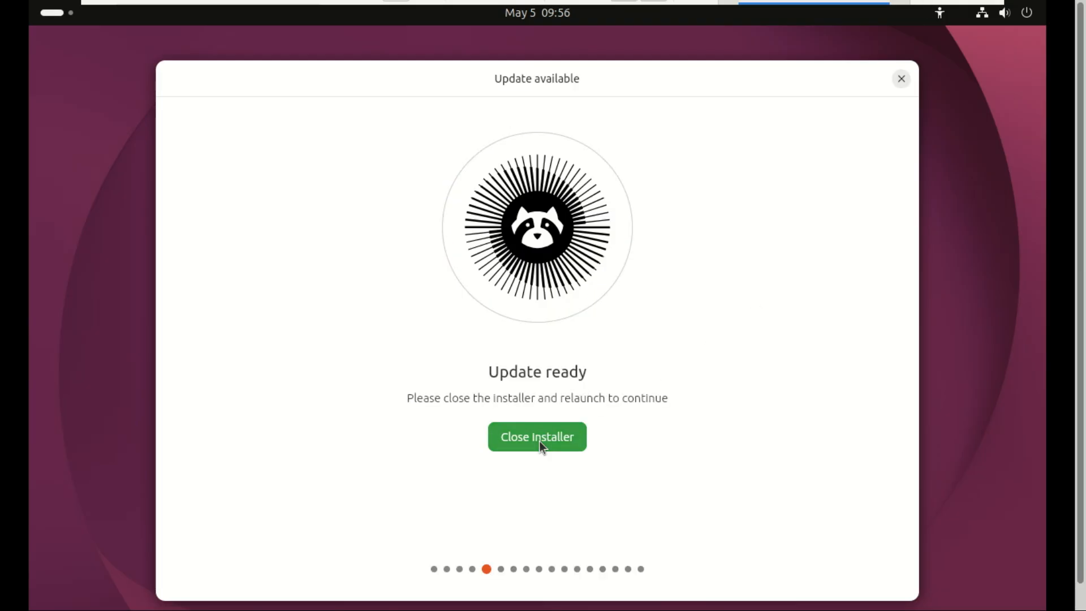
left_click(539, 440)
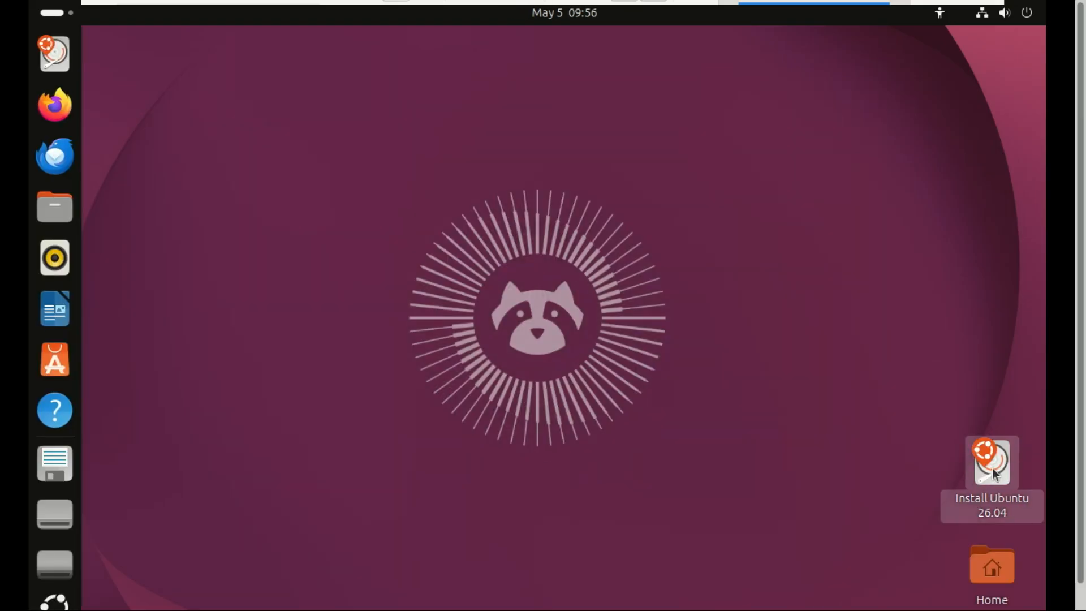
- Relaunch Install Ubuntu 26.04 with interactive install, default apps and additional media-format support
double_click(993, 468)
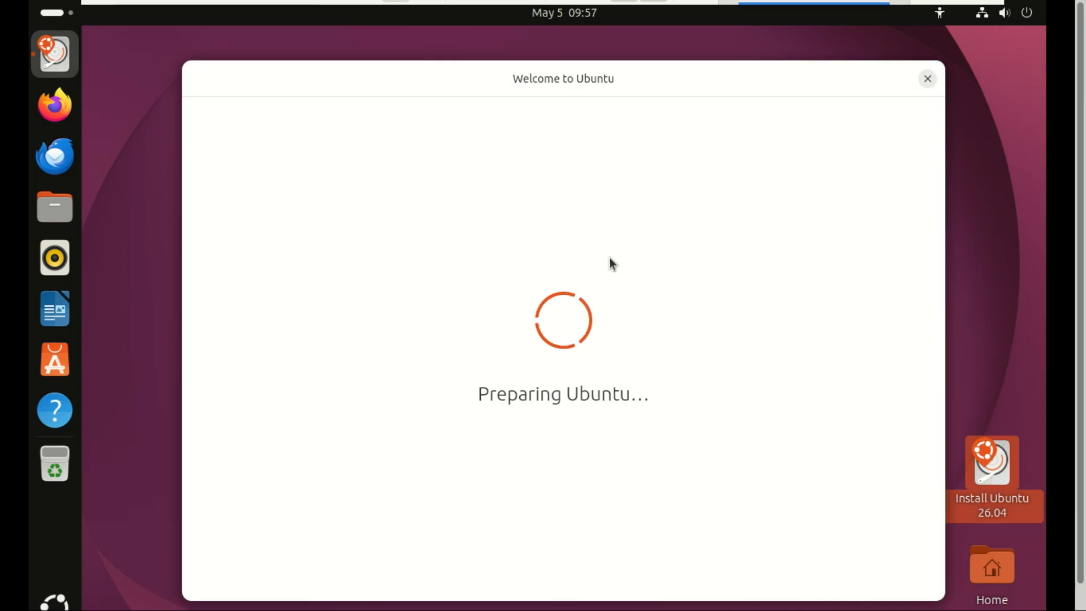
left_click(885, 562)
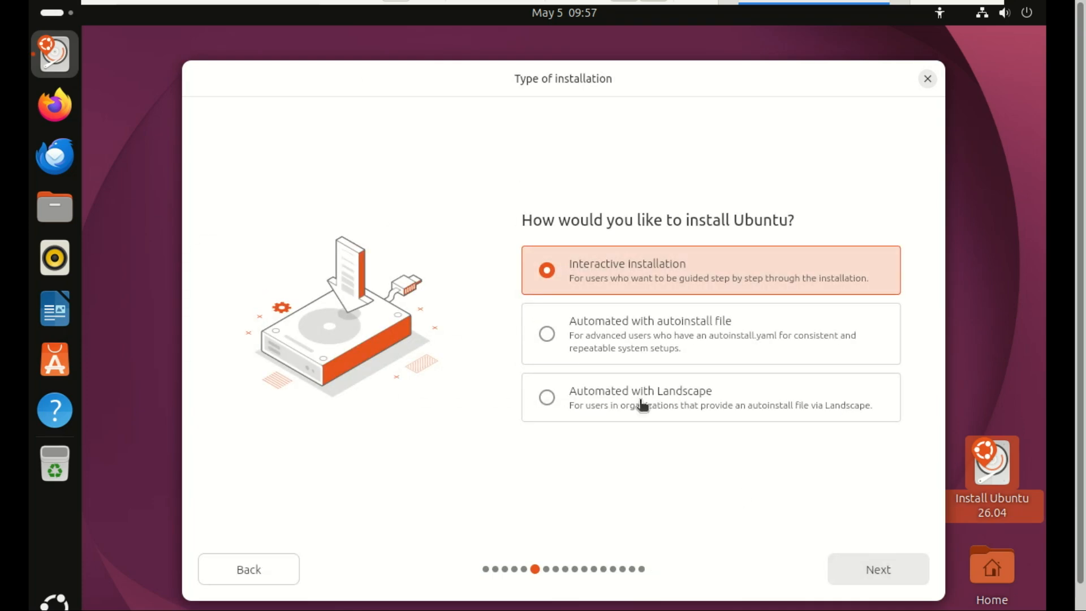
left_click(892, 567)
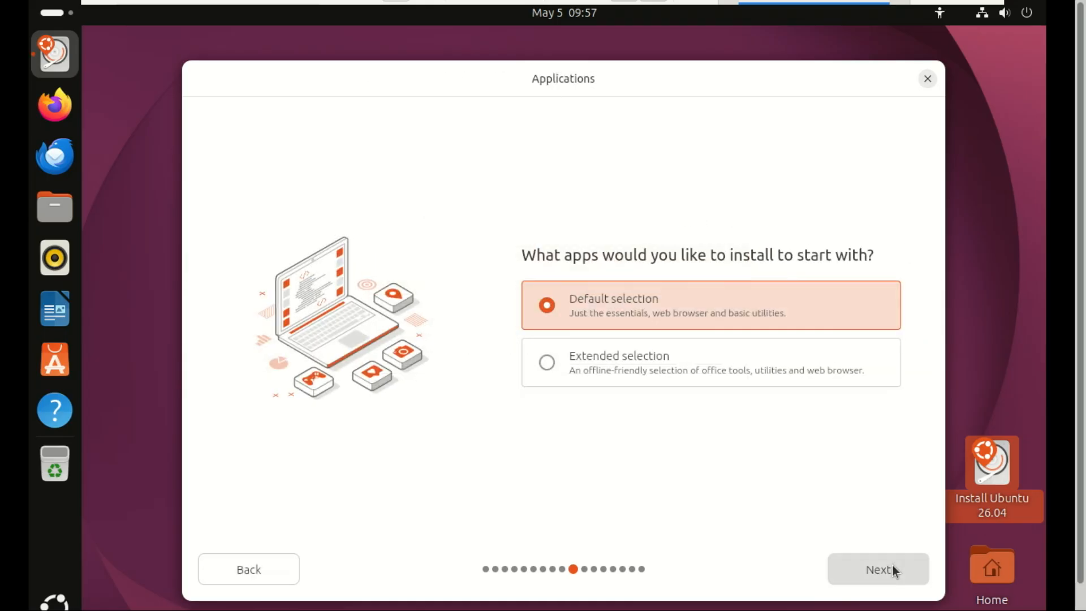
left_click(889, 566)
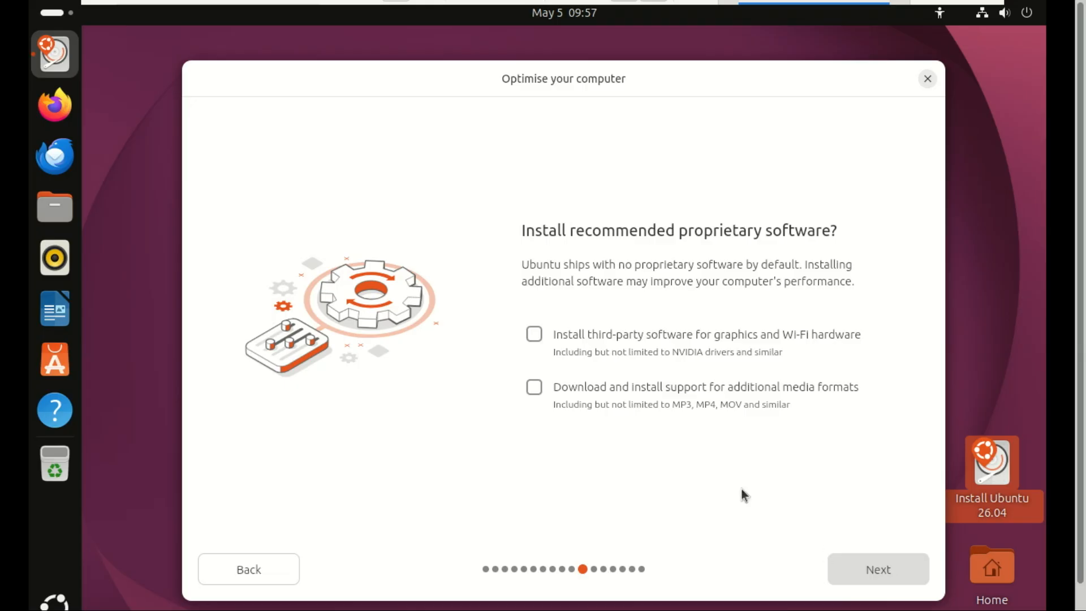
left_click(534, 388)
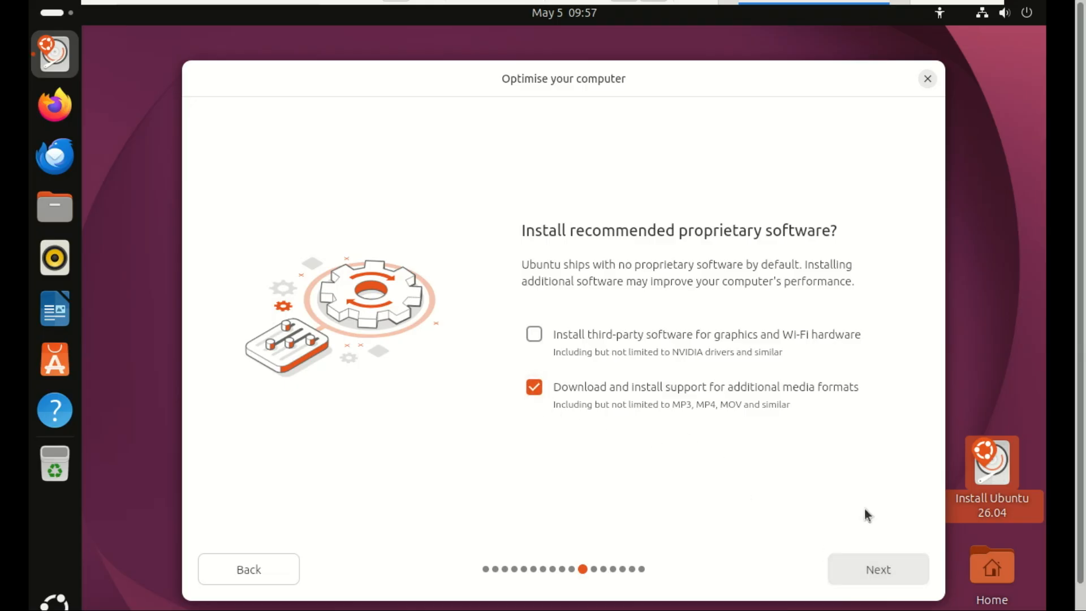
- Keep the erase-disk install, check the advanced file system options, and continue without encryption
left_click(890, 572)
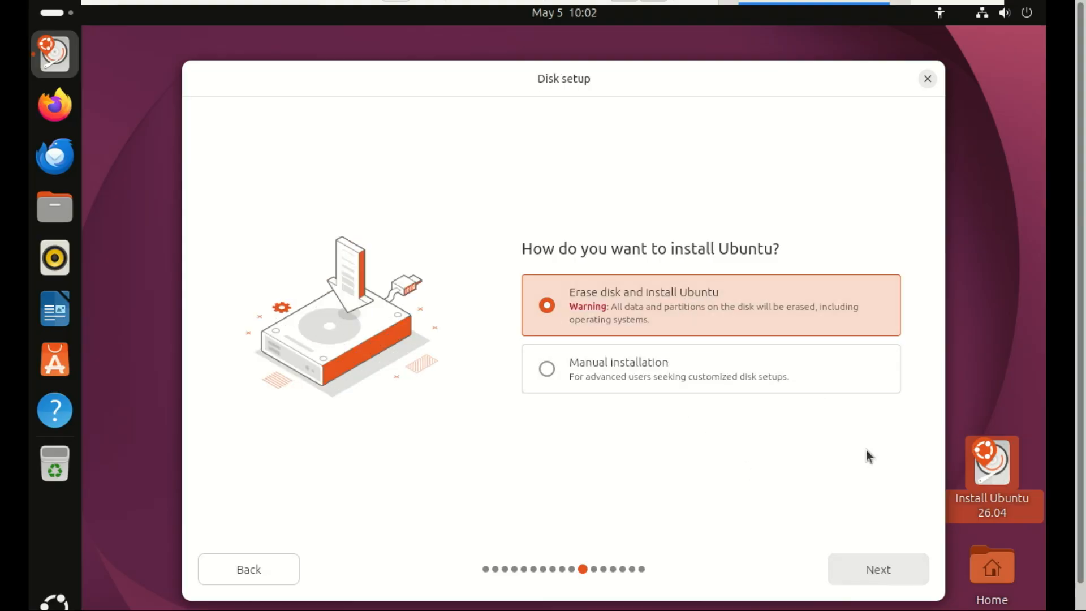
left_click(878, 568)
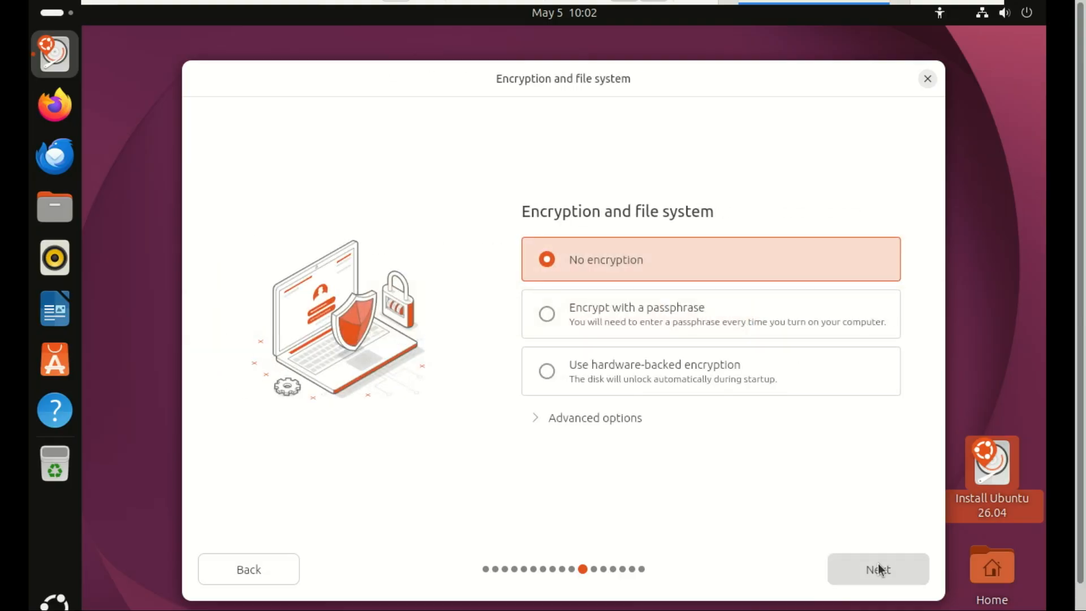
left_click(593, 419)
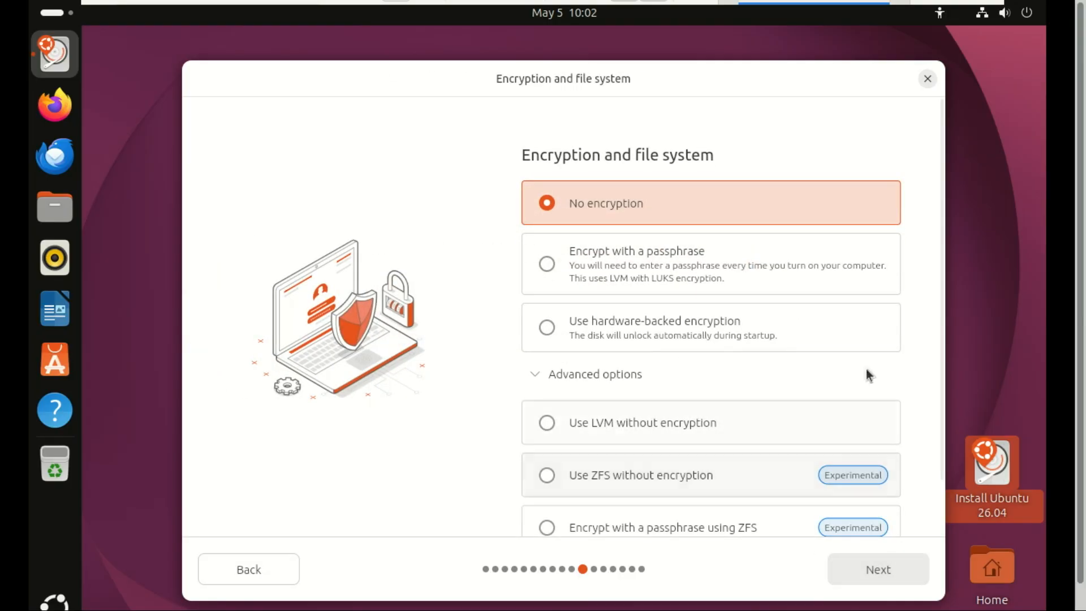
left_click_drag(941, 280, 940, 373)
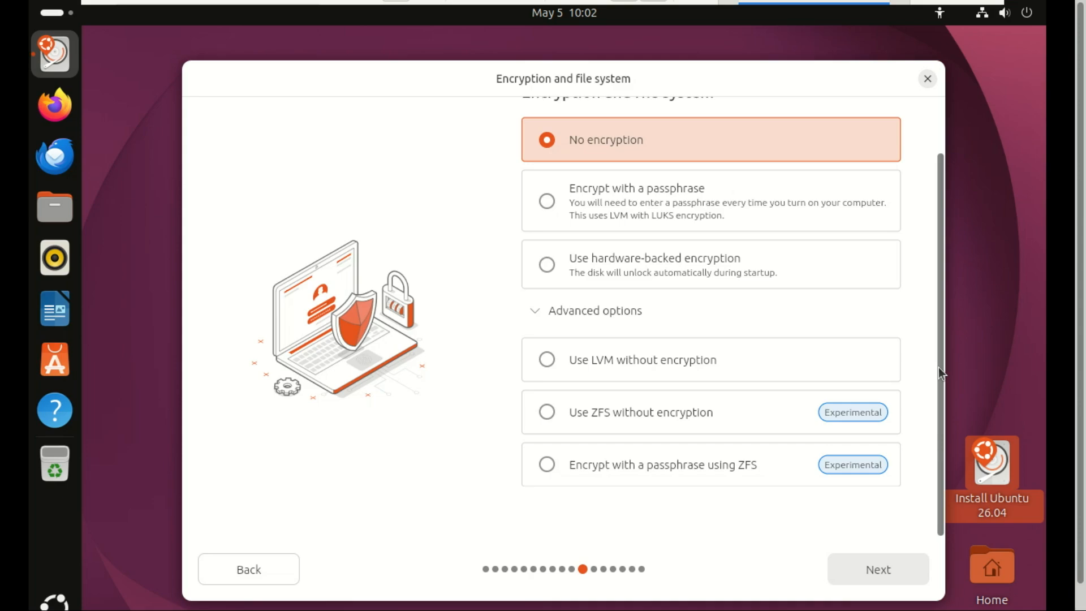
left_click_drag(938, 368, 940, 277)
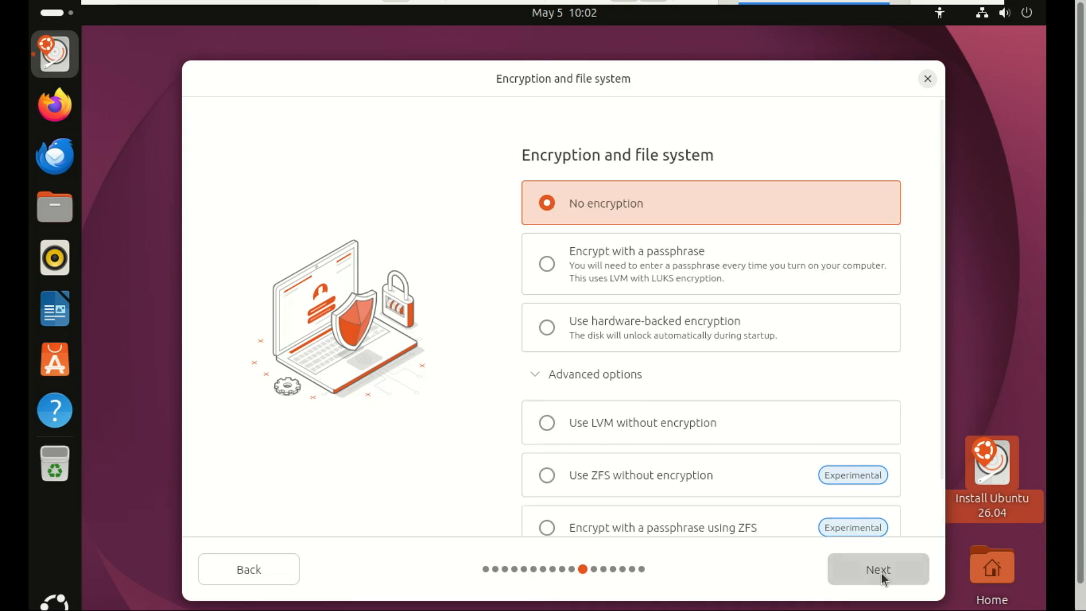
left_click(878, 569)
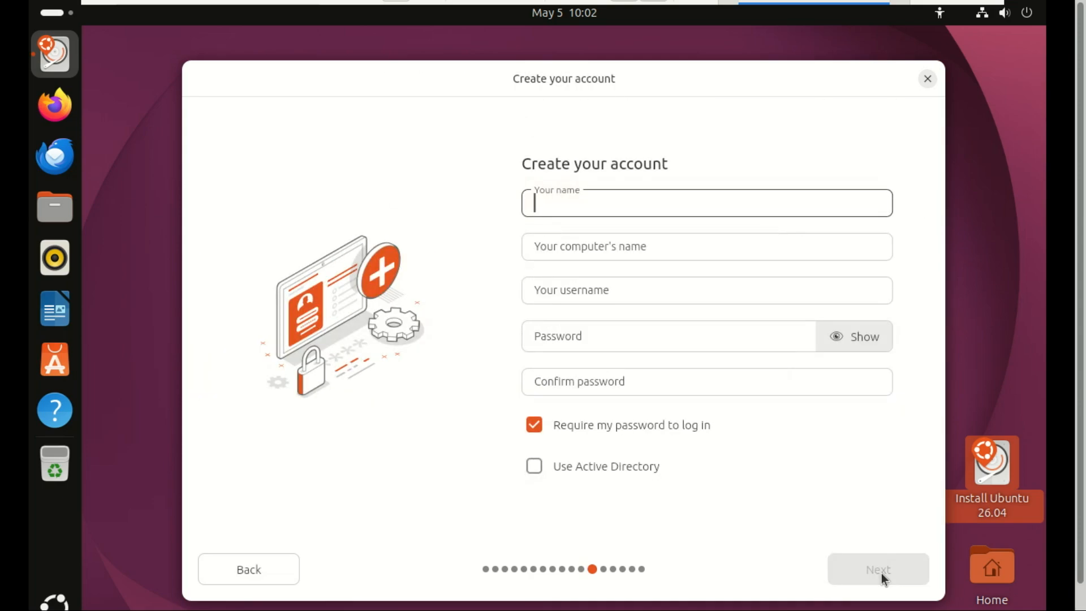
- Fill in the user's name, username and account password with confirmation
type("zack")
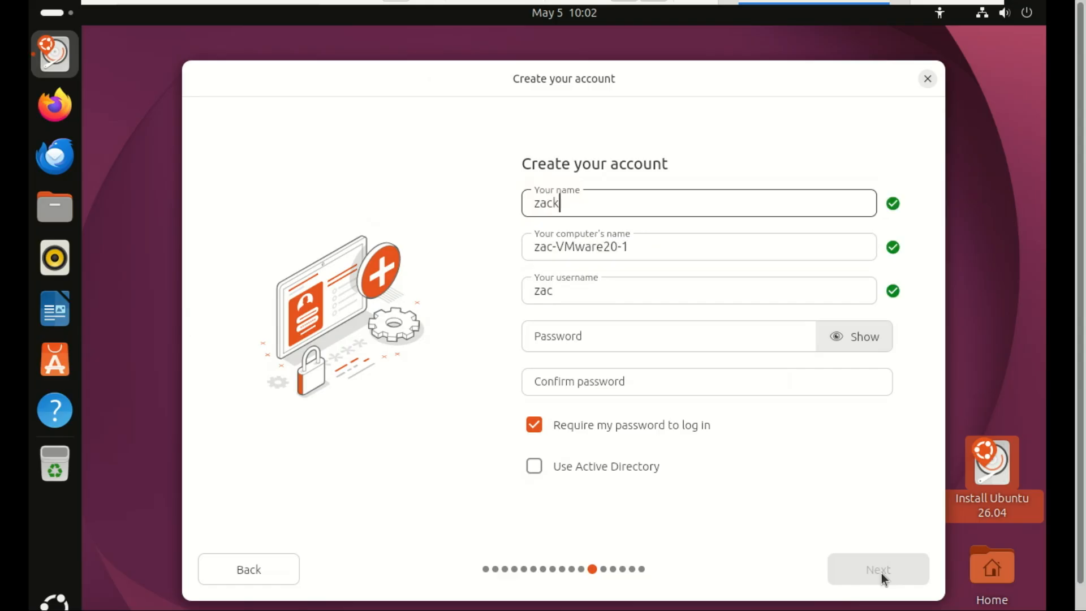
left_click(608, 339)
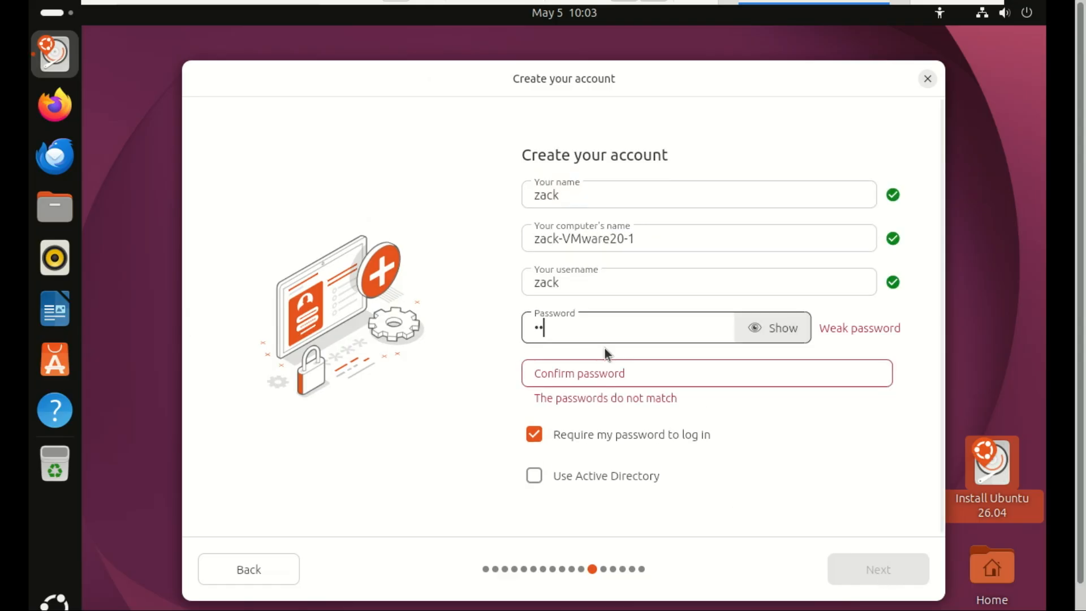
left_click(589, 375)
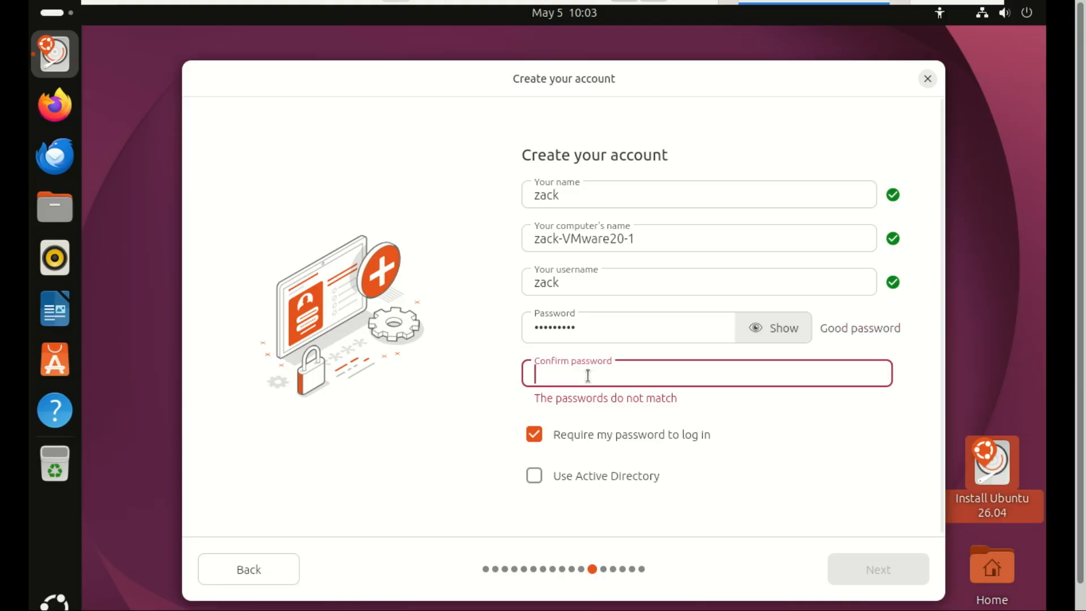
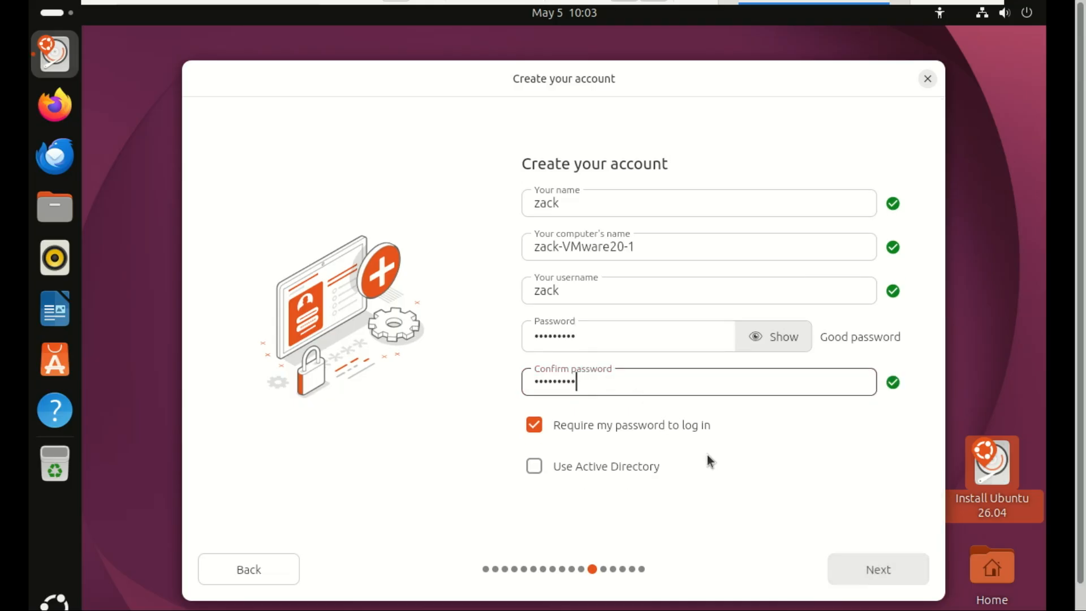
- Set the timezone to America/Denver and continue to the Ready to install review
left_click(890, 569)
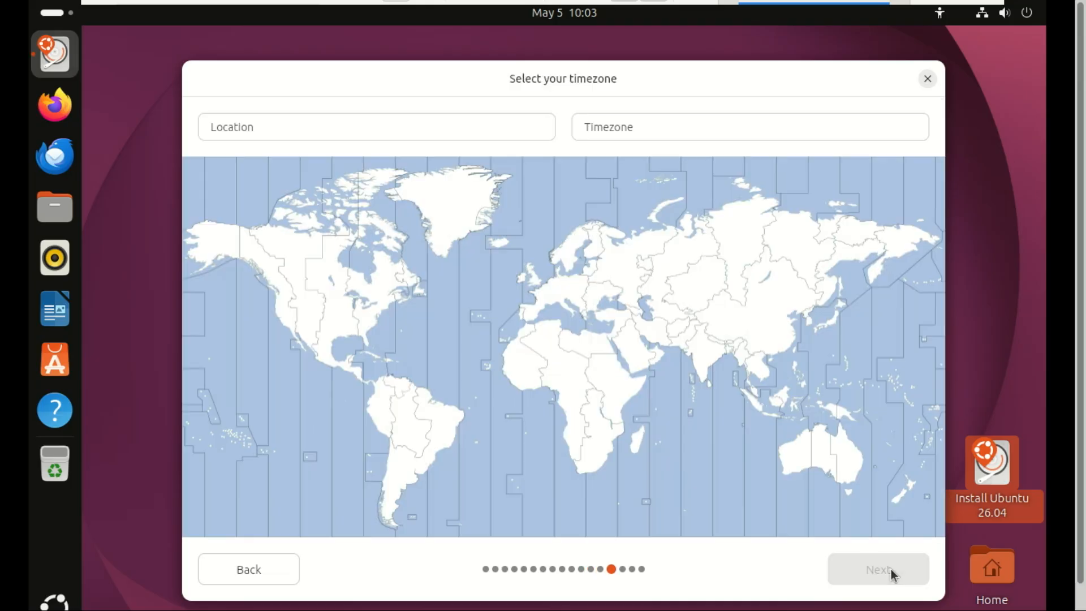
left_click(303, 313)
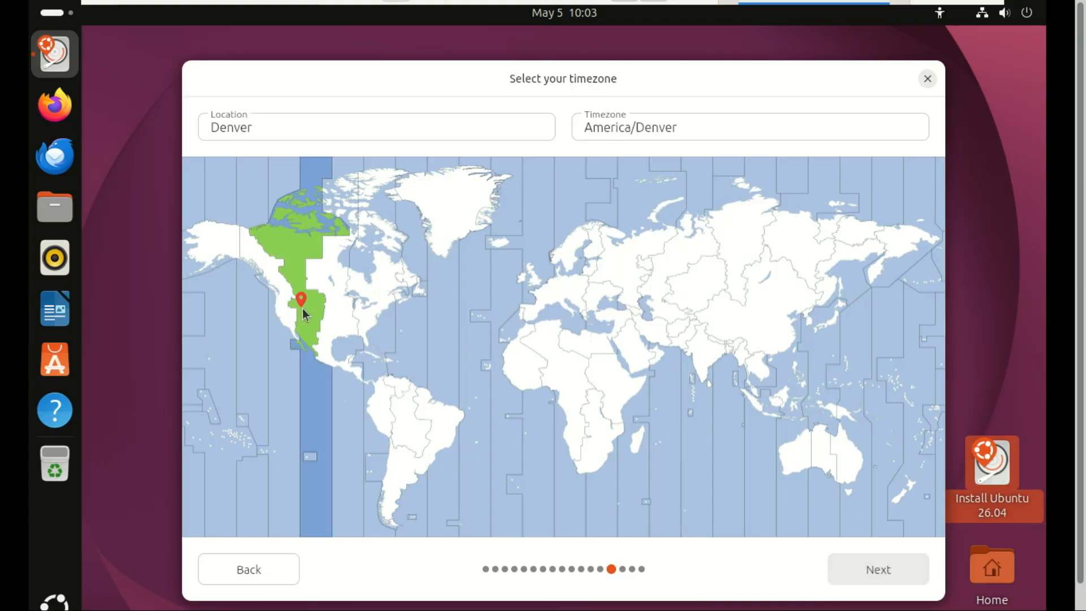
left_click(878, 569)
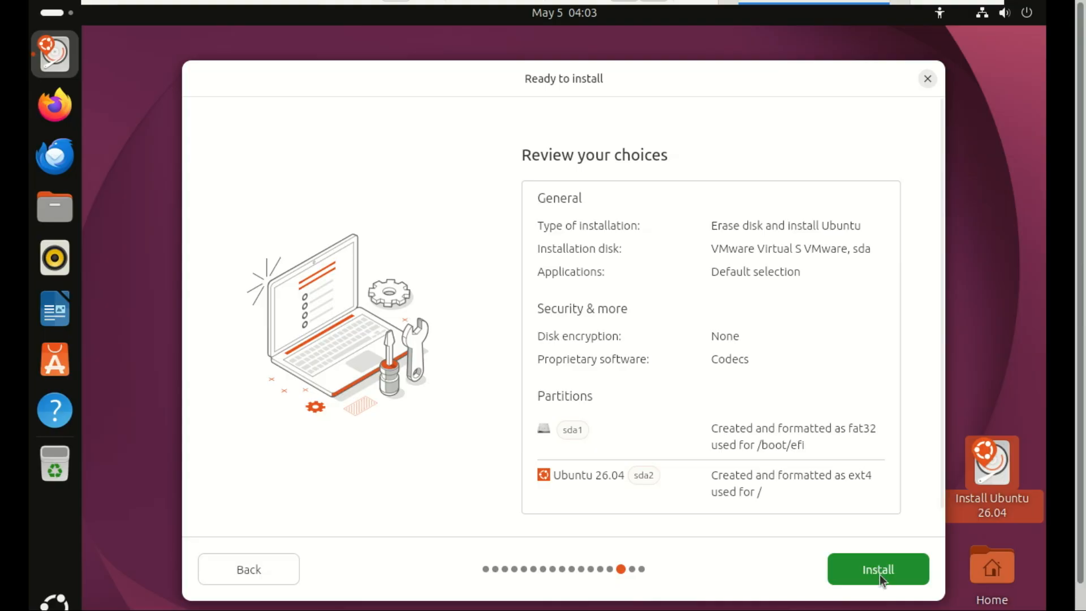
- Install Ubuntu 26.04, briefly view the installer log, then boot the installed system from GRUB
left_click(880, 575)
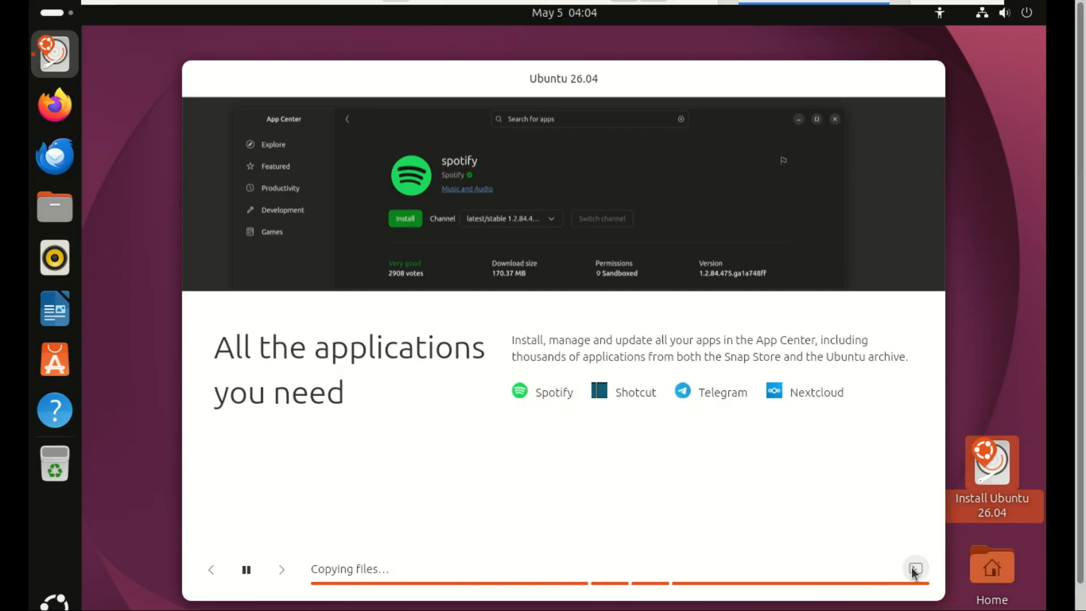
left_click(915, 569)
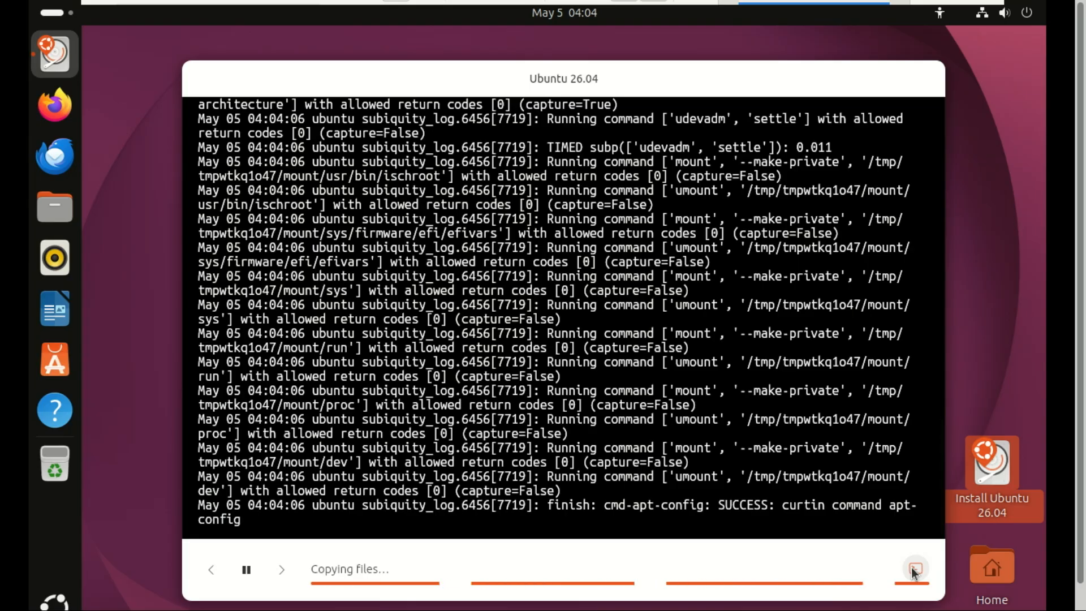
left_click(915, 569)
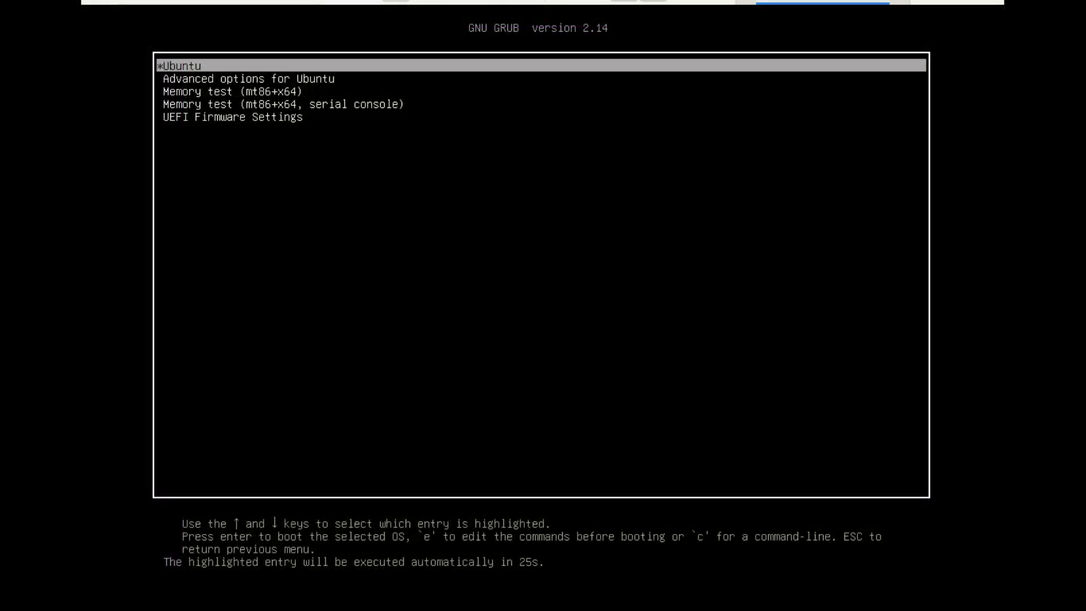
key("Return")
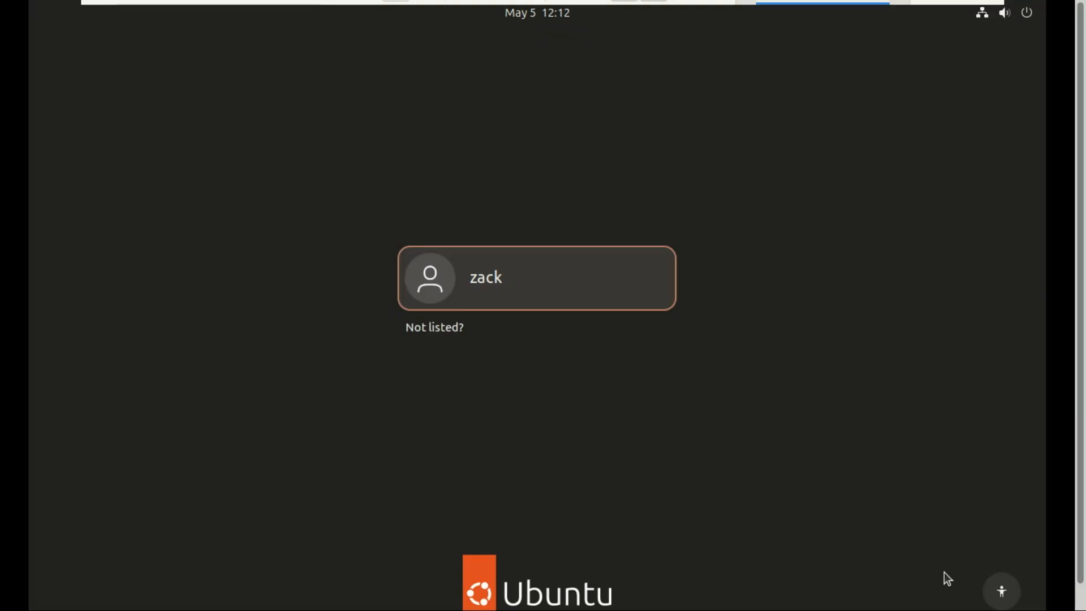
- Sign in to the Ubuntu desktop as the new user with the account password
left_click(585, 300)
type("********")
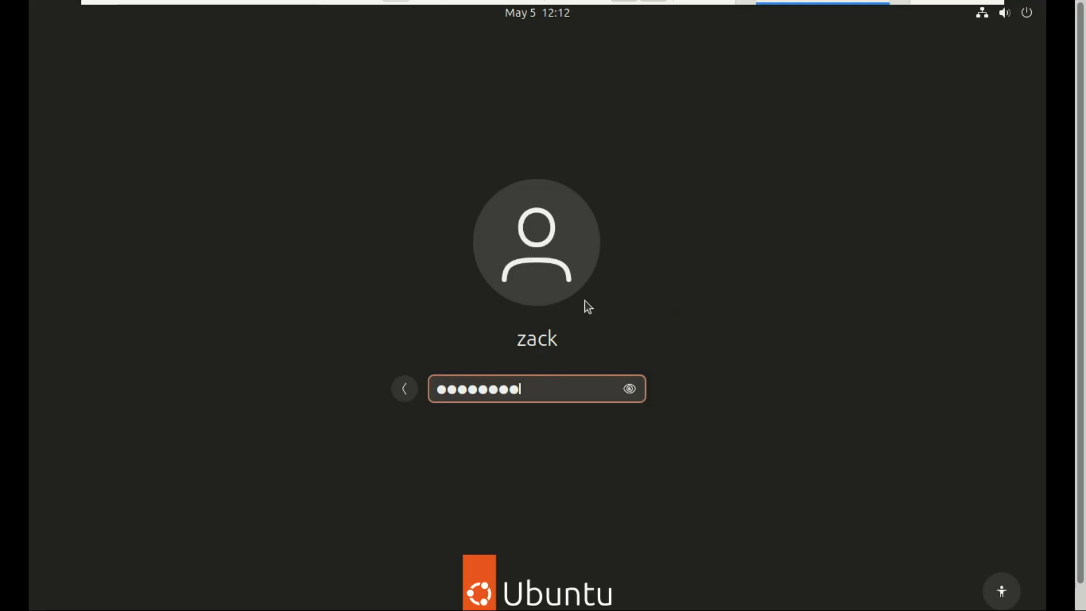
type("*")
key("Return")
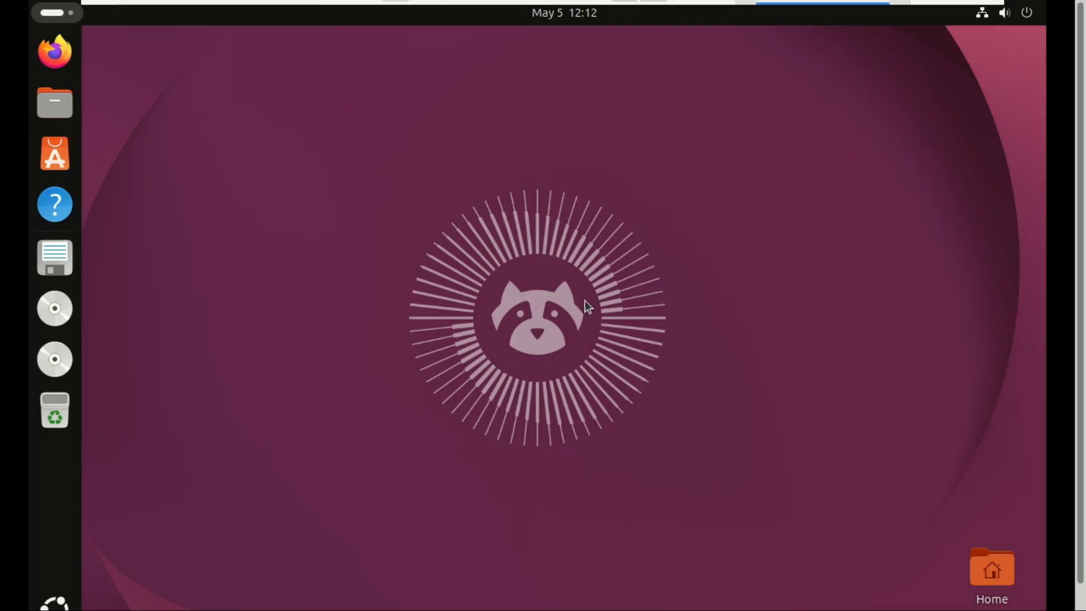
- Eject the Ubuntu installer disc and the CD drive from the dock
right_click(63, 331)
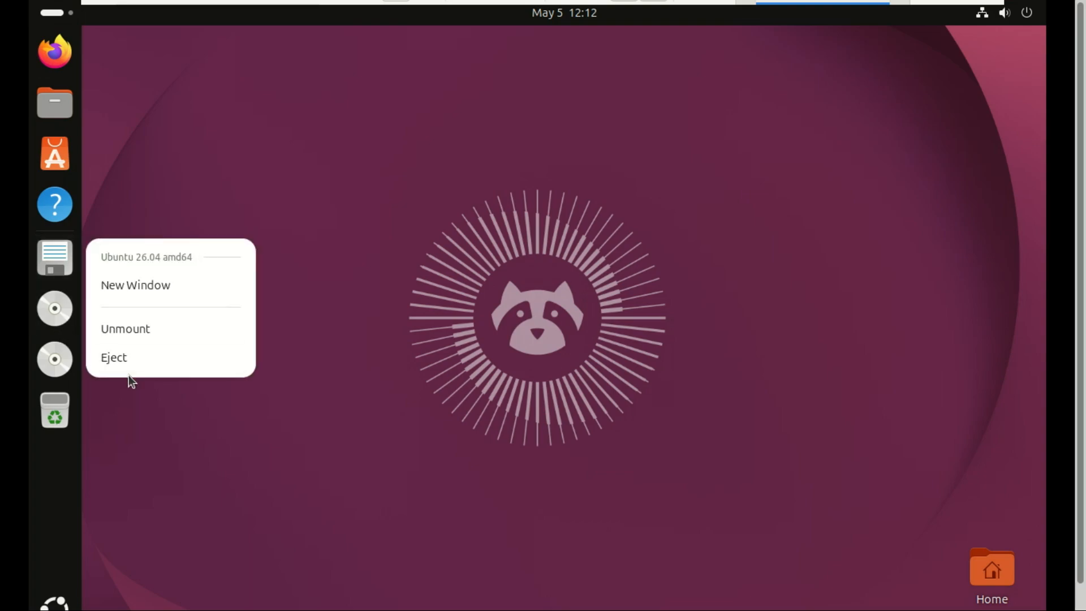
left_click(131, 358)
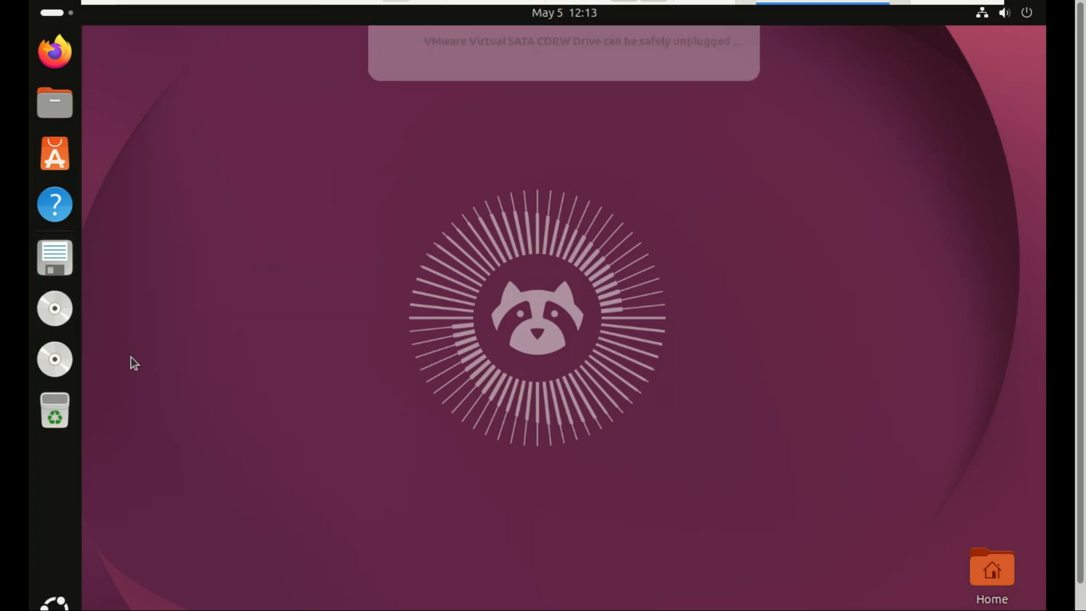
right_click(57, 360)
left_click(129, 410)
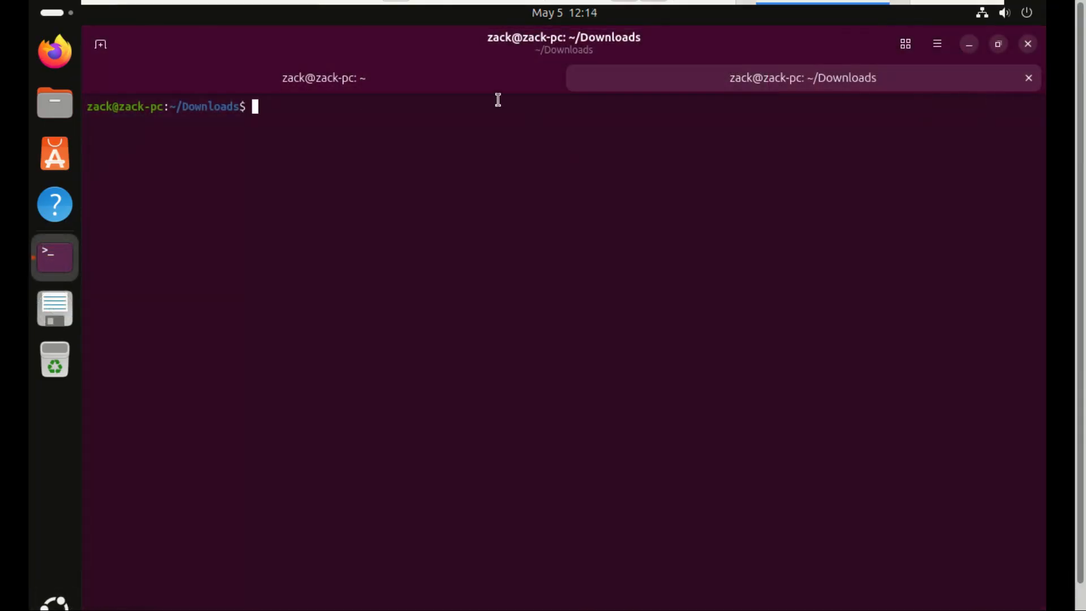
- Close the Downloads tab, restore the terminal, and run sudo apt install -y open-vm-tools-desktop with the sudo password
left_click(1028, 78)
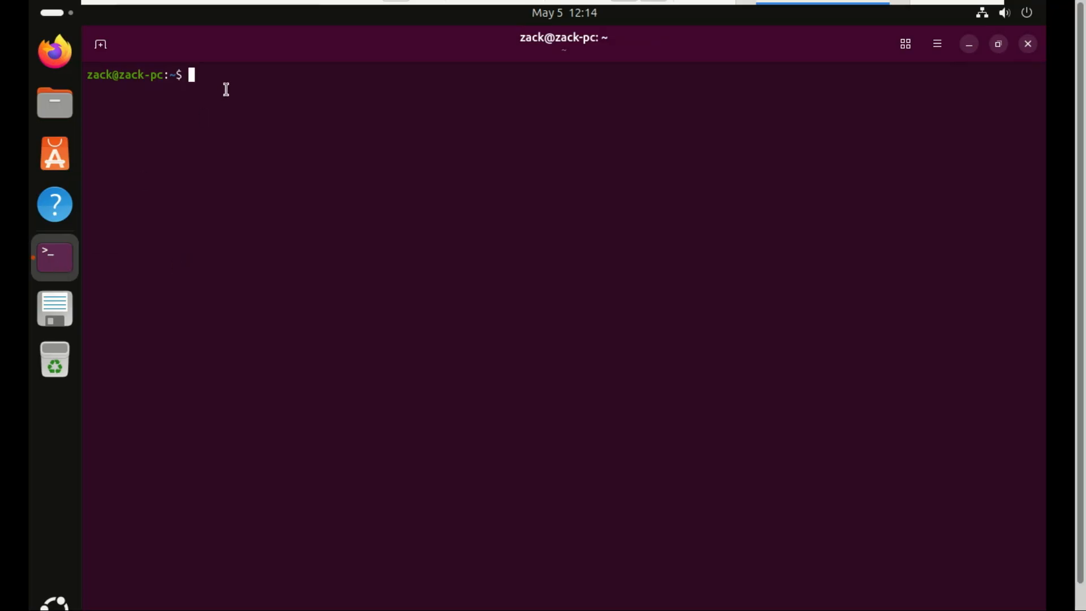
left_click(999, 45)
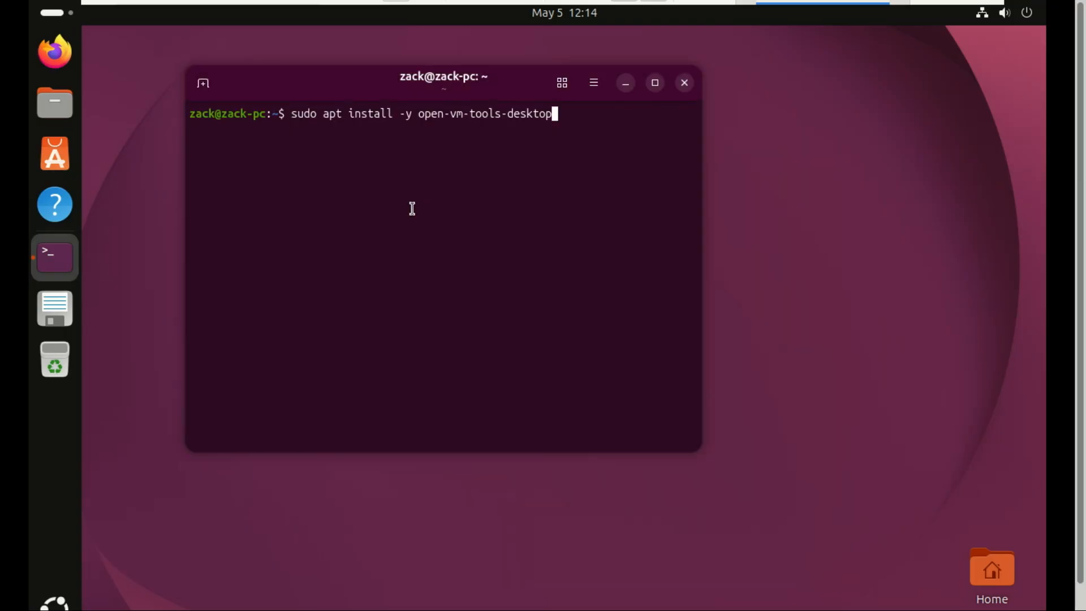
key("Return")
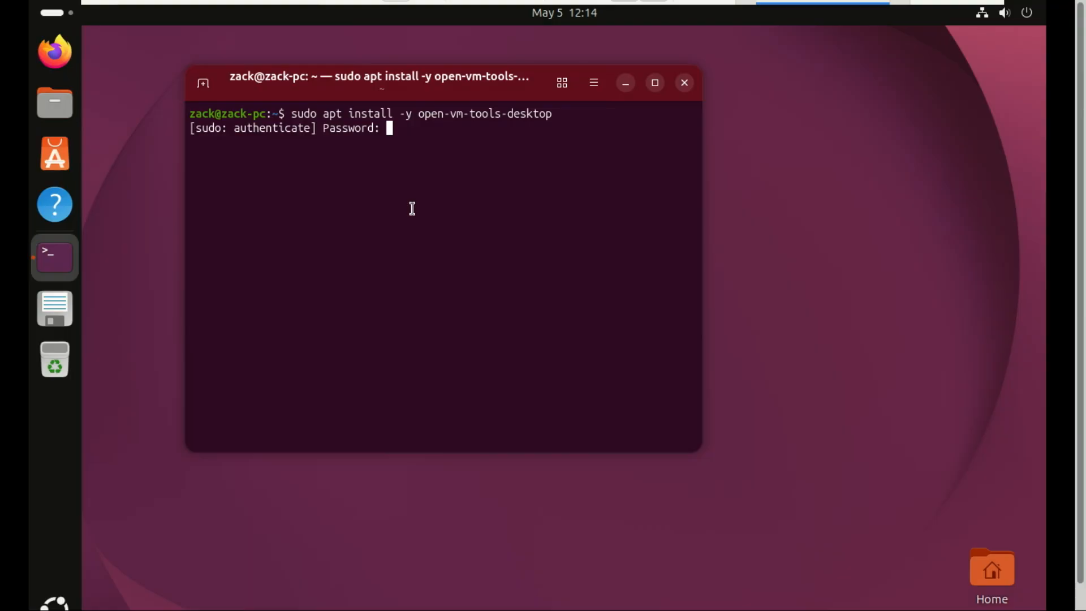
type("*********")
key("Return")
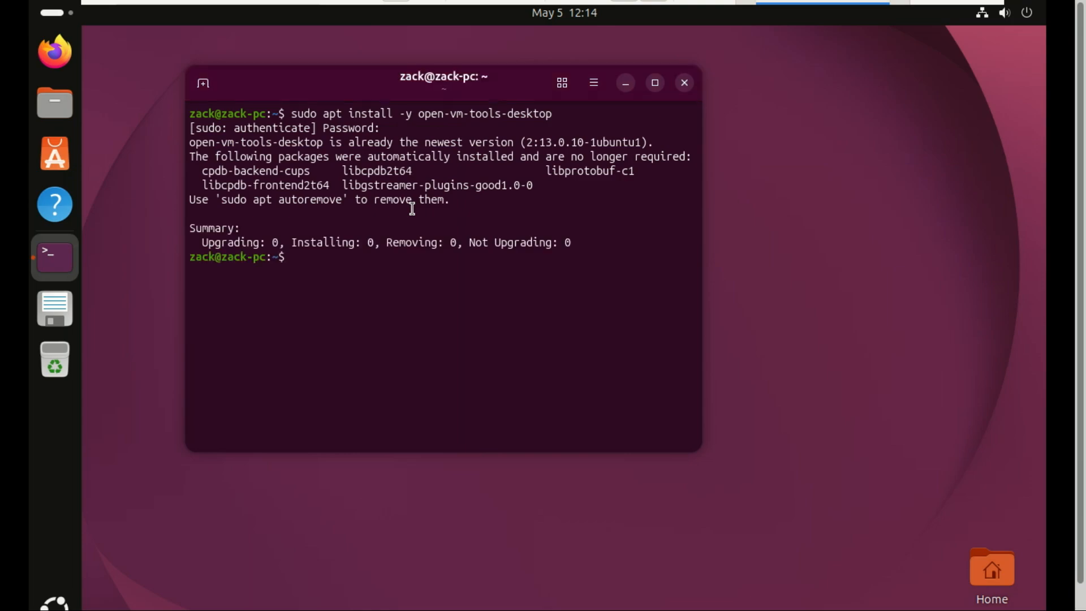
- Close the terminal and toggle VMware's View > Full Screen off and back on
left_click(686, 83)
left_click(198, 16)
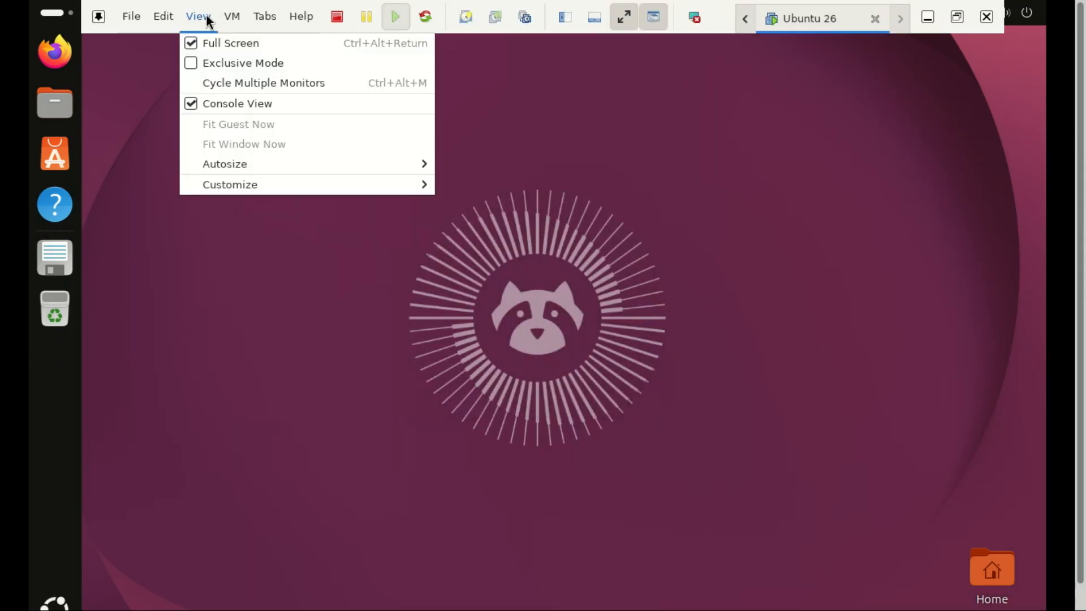
left_click(194, 41)
left_click(82, 42)
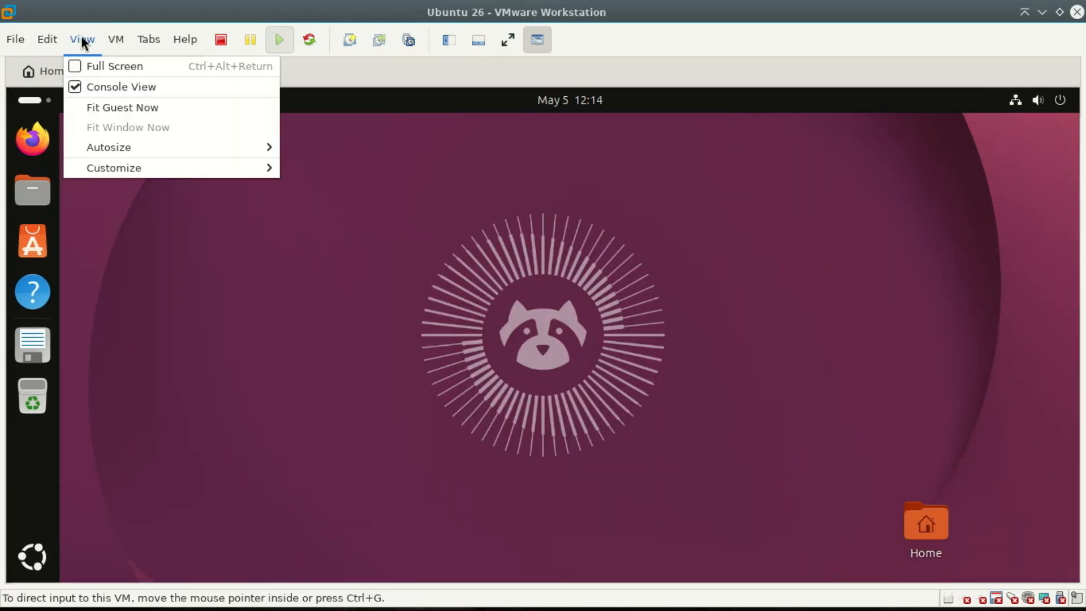
left_click(92, 68)
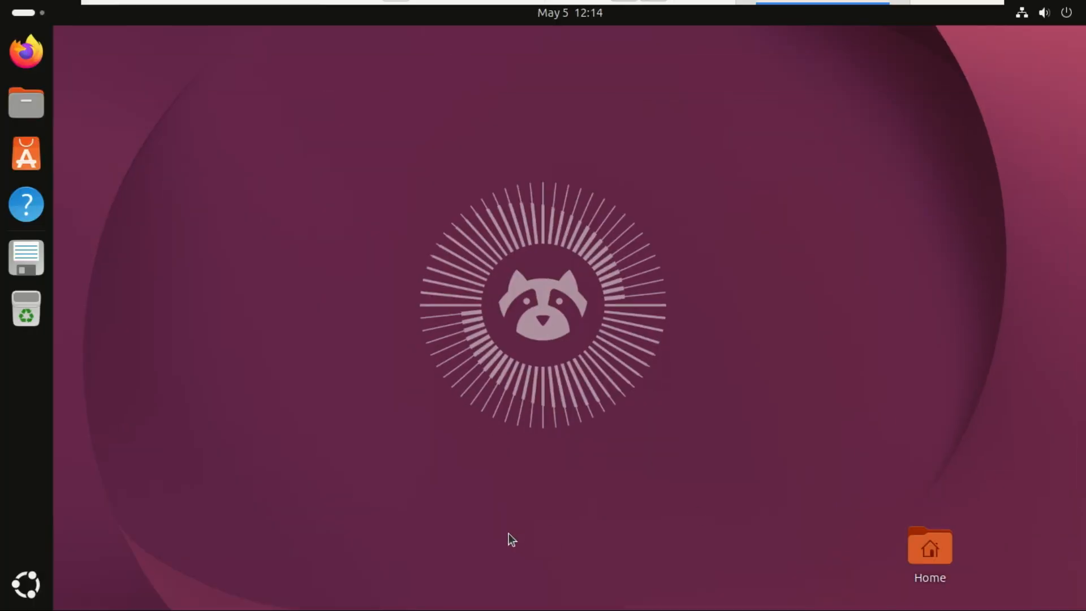
- Bring up the Ubuntu app grid and show Google Chrome's launch options
left_click(33, 593)
left_click(33, 593)
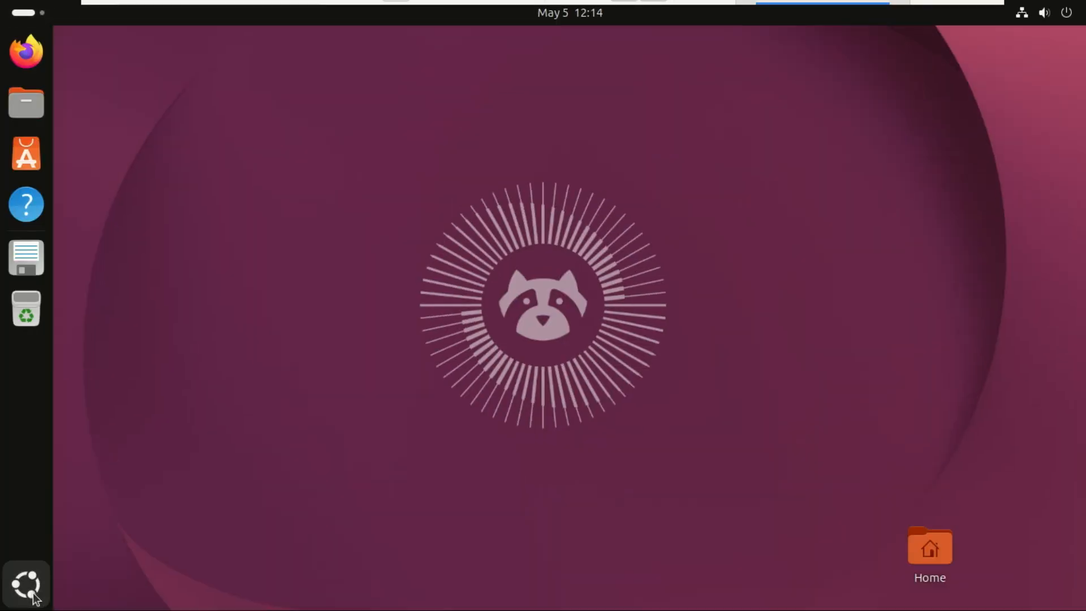
left_click(33, 594)
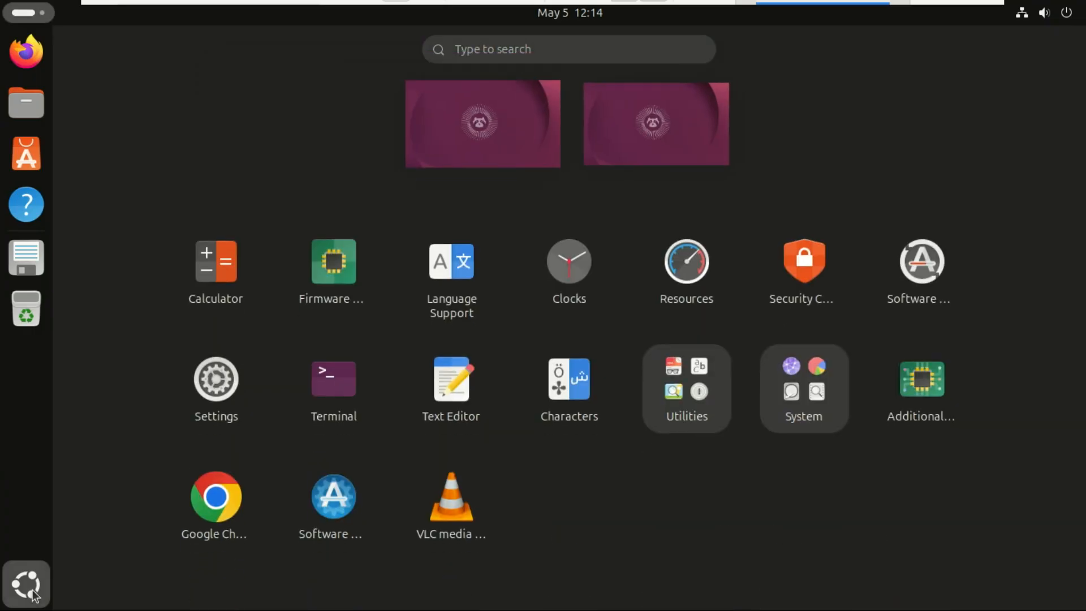
right_click(203, 543)
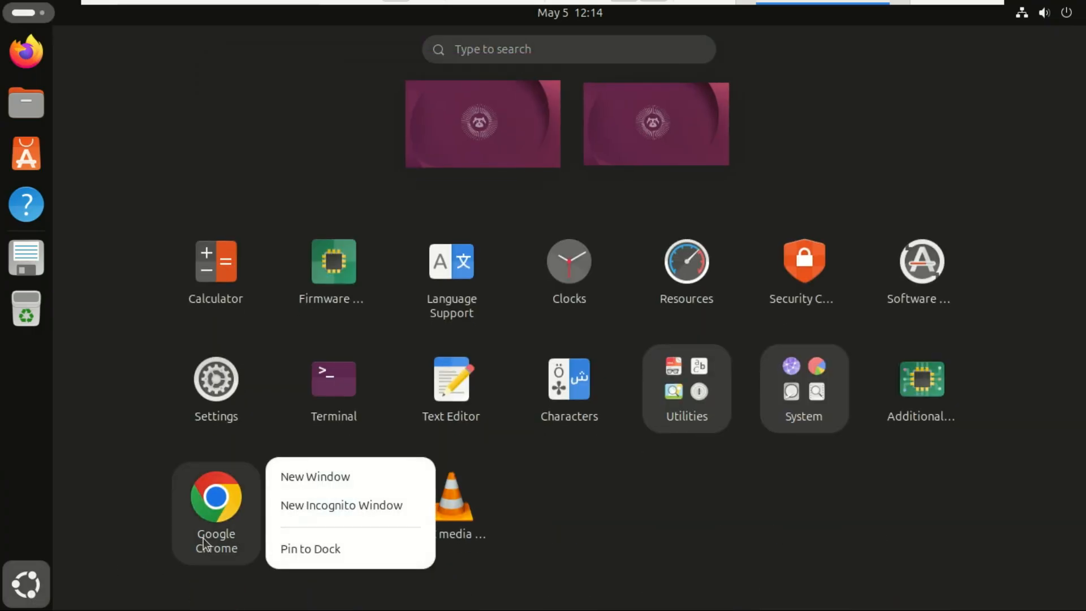